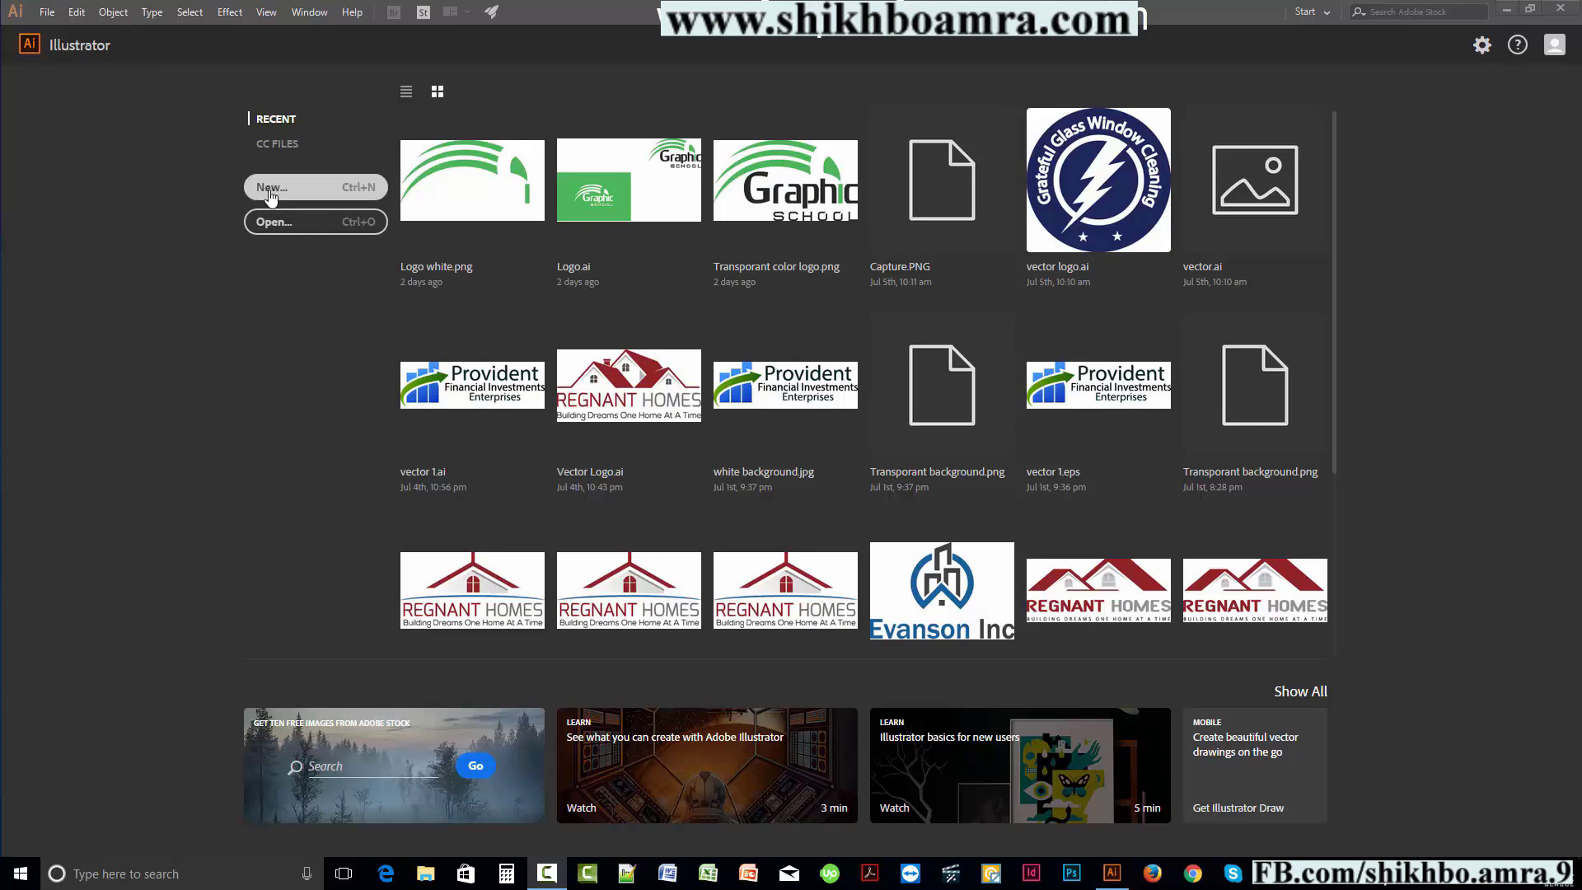
Create Untitled-4 from the Web 1280×1024 preset, keeping RGB Color
left_click(299, 188)
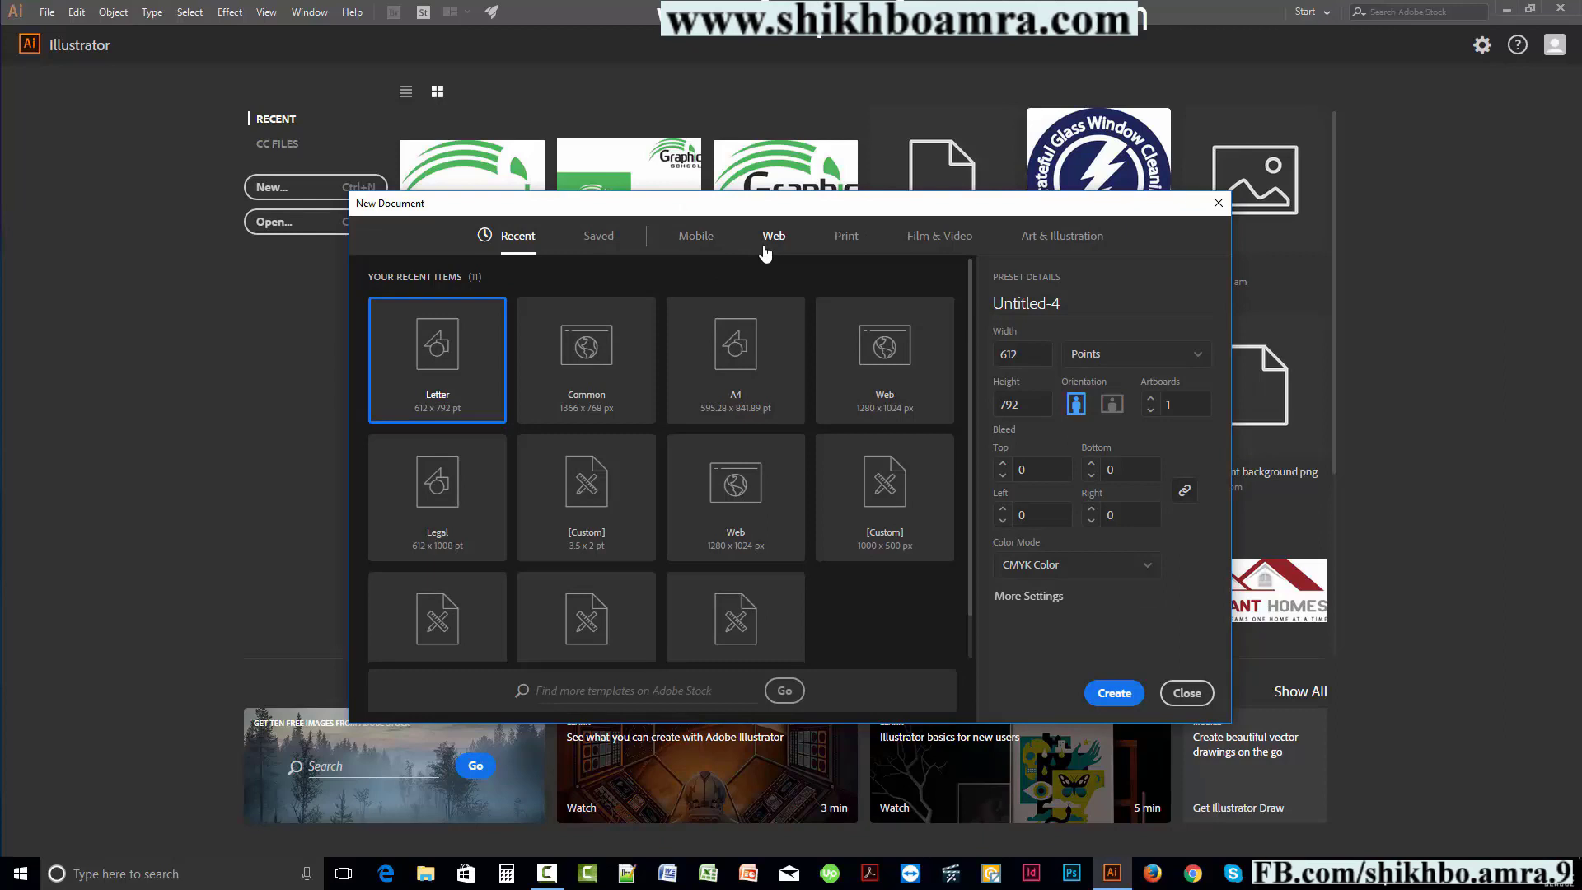
left_click(766, 252)
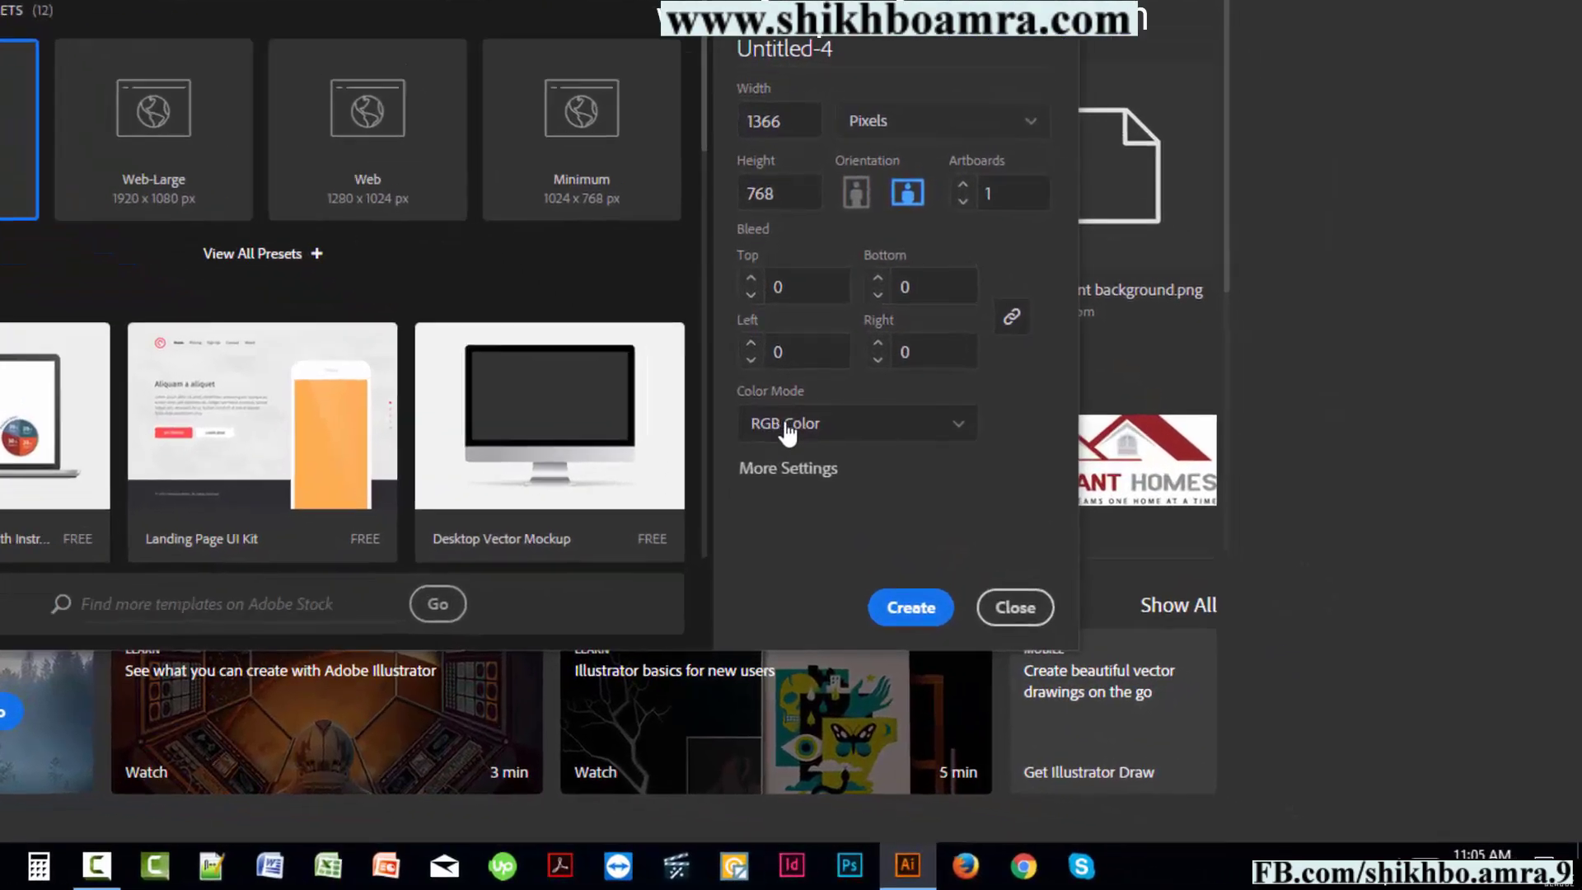
left_click(1022, 566)
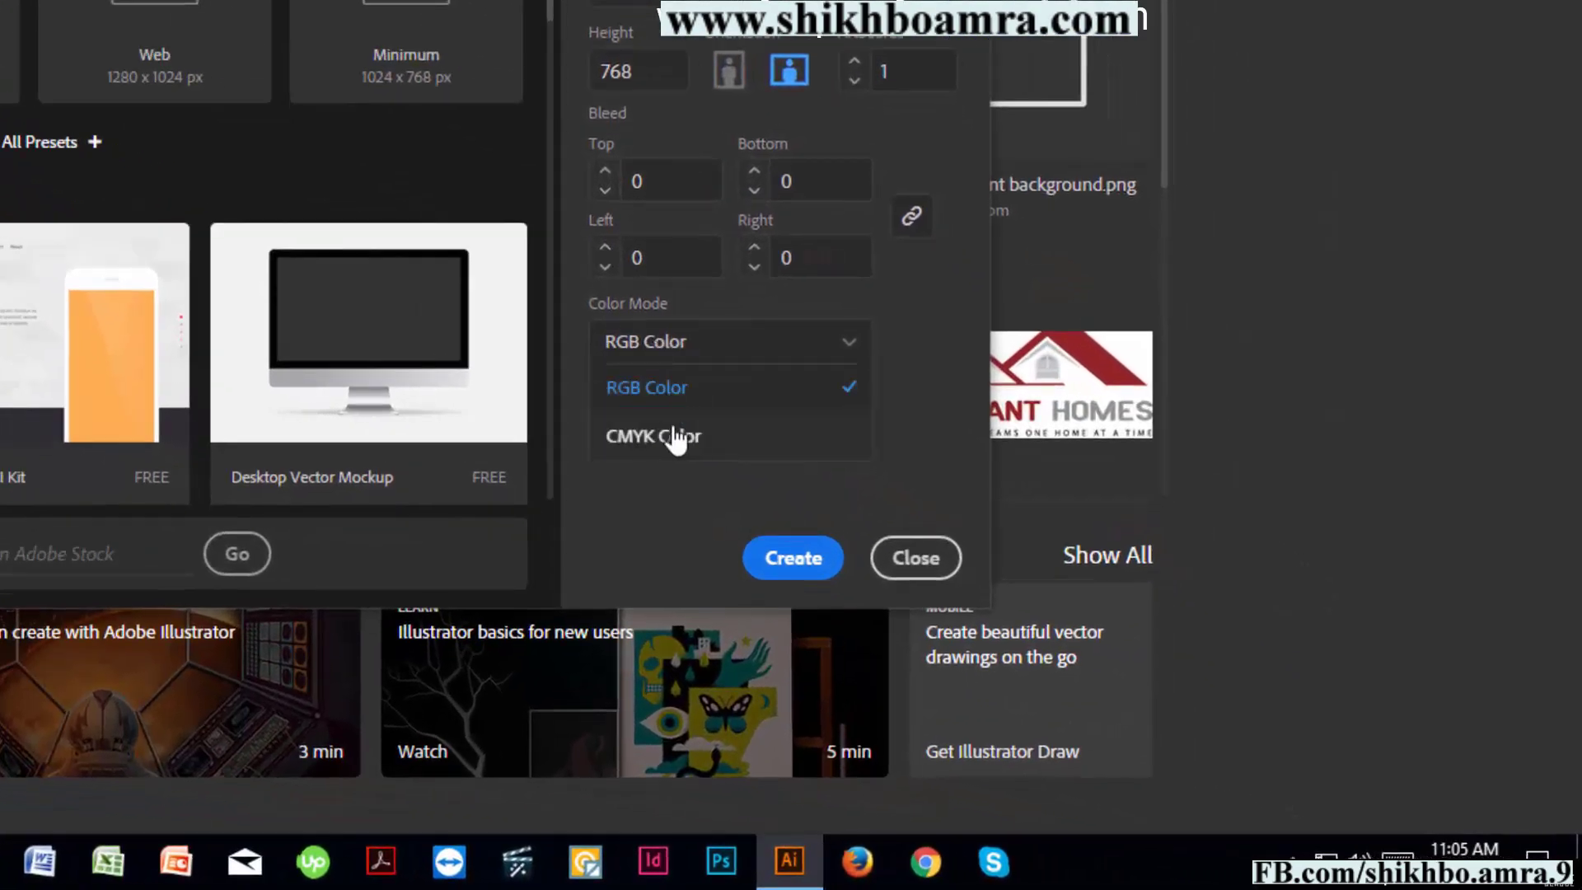
left_click(725, 392)
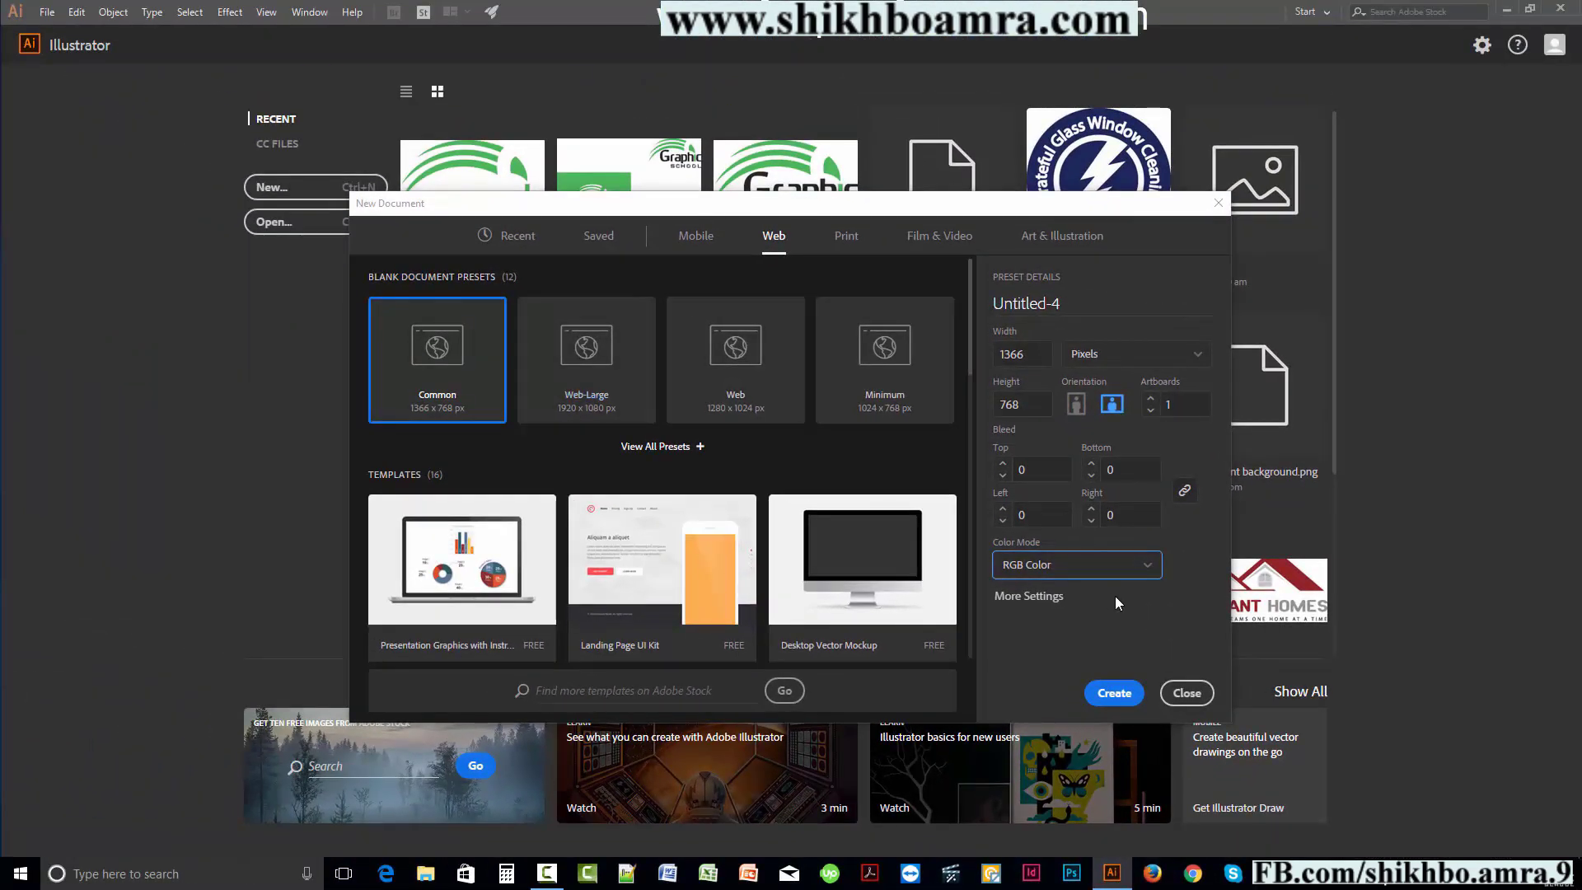
left_click(726, 356)
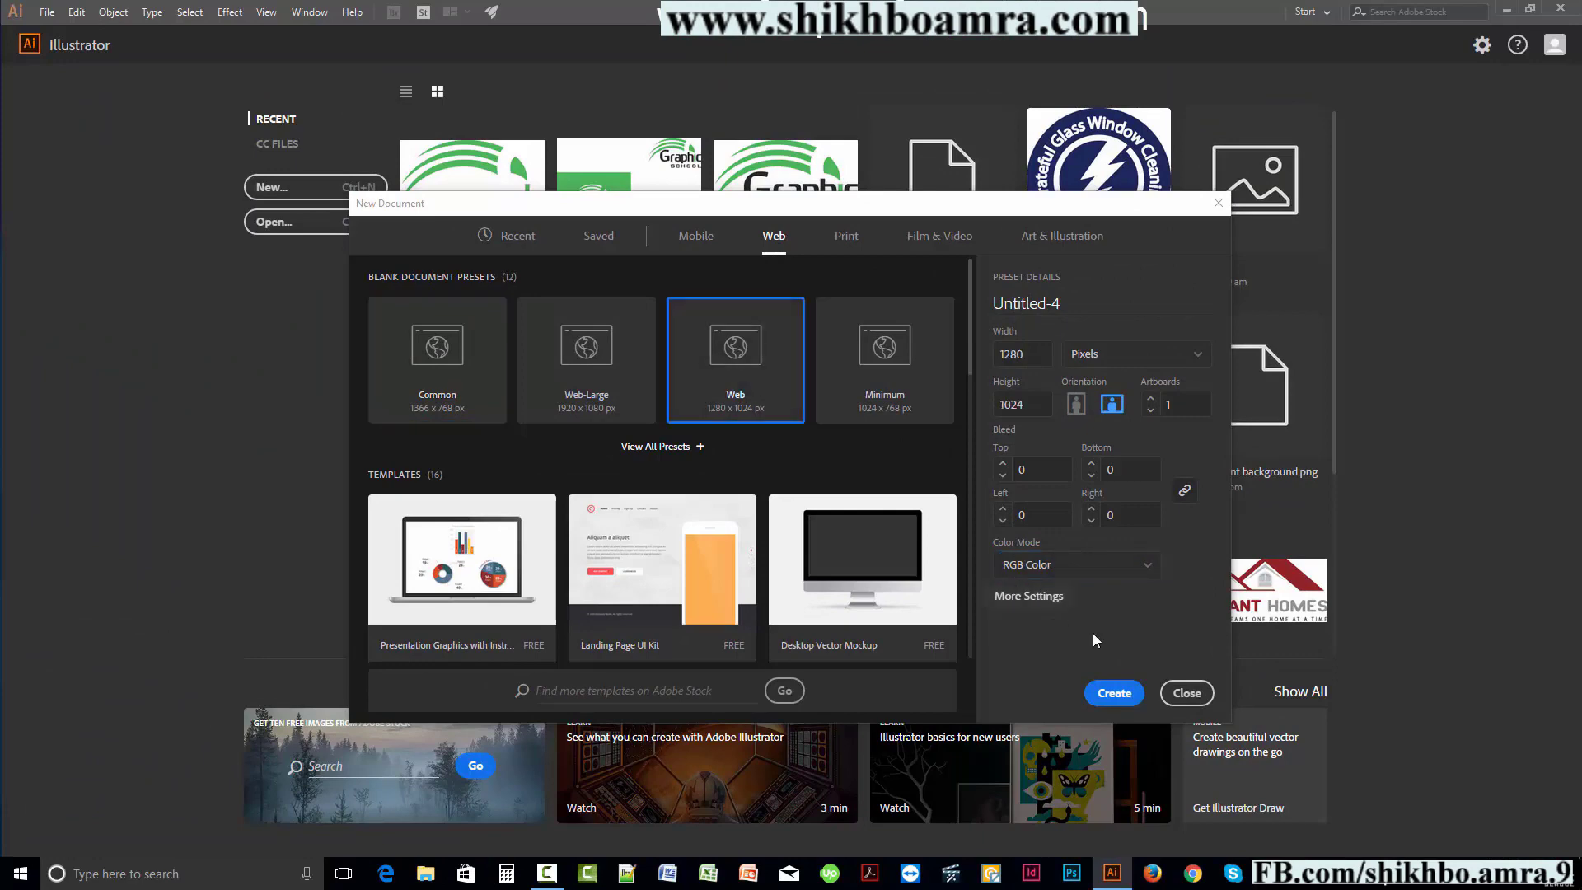
left_click(1114, 693)
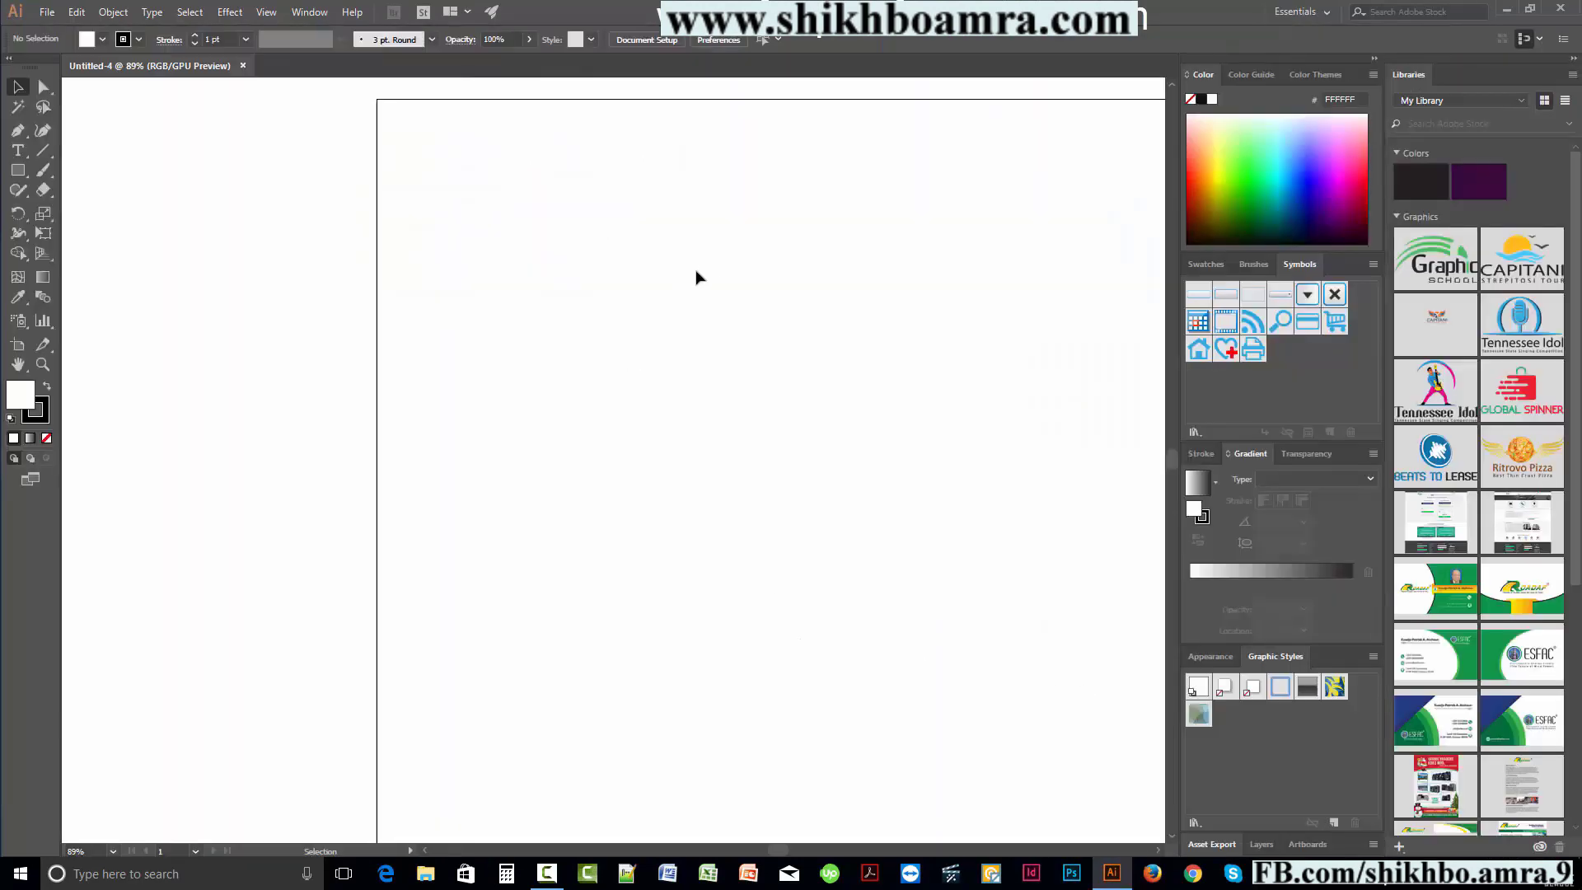
Zoom and pan over the blank artboard, then close Untitled-4 without adding artwork
scroll(659, 305, "down", 4)
scroll(618, 342, "down", 2)
scroll(610, 328, "up", 2)
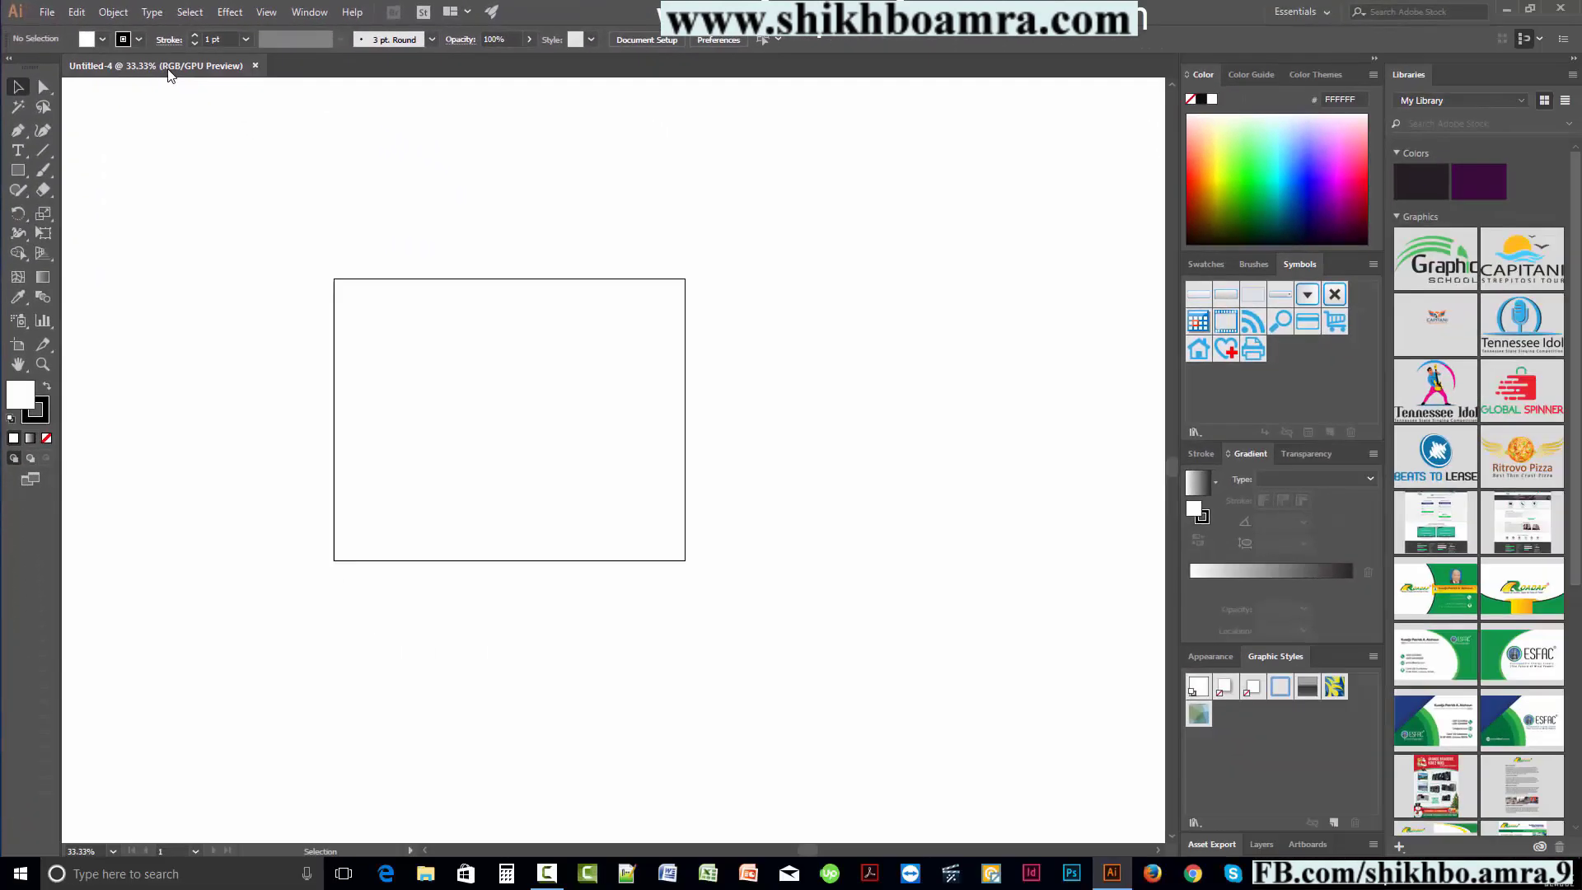
left_click_drag(441, 330, 460, 331)
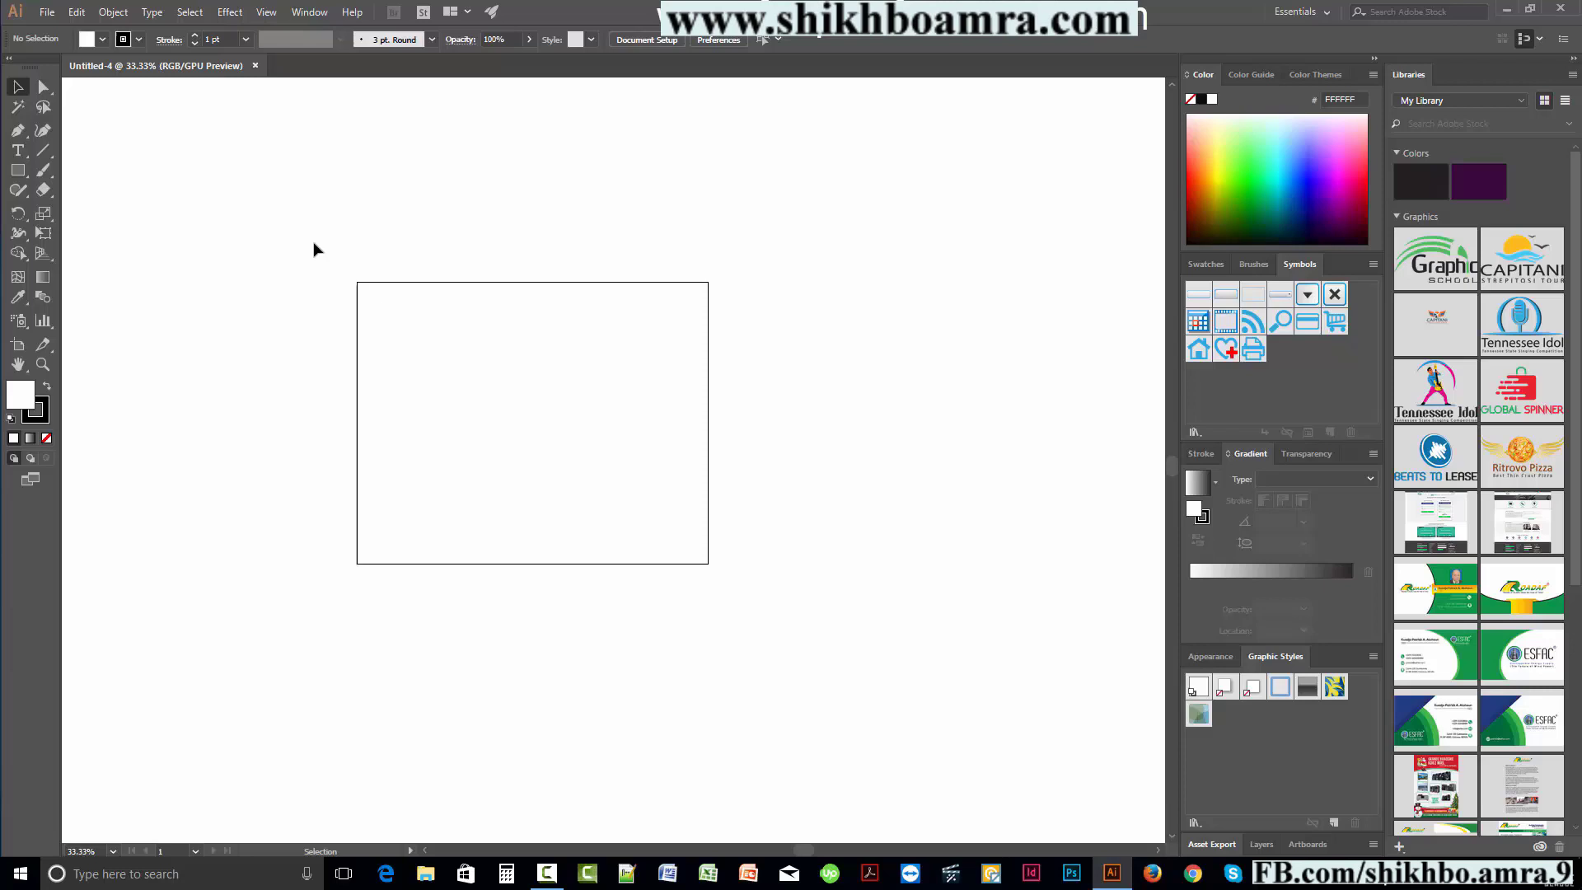
left_click_drag(395, 283, 404, 305)
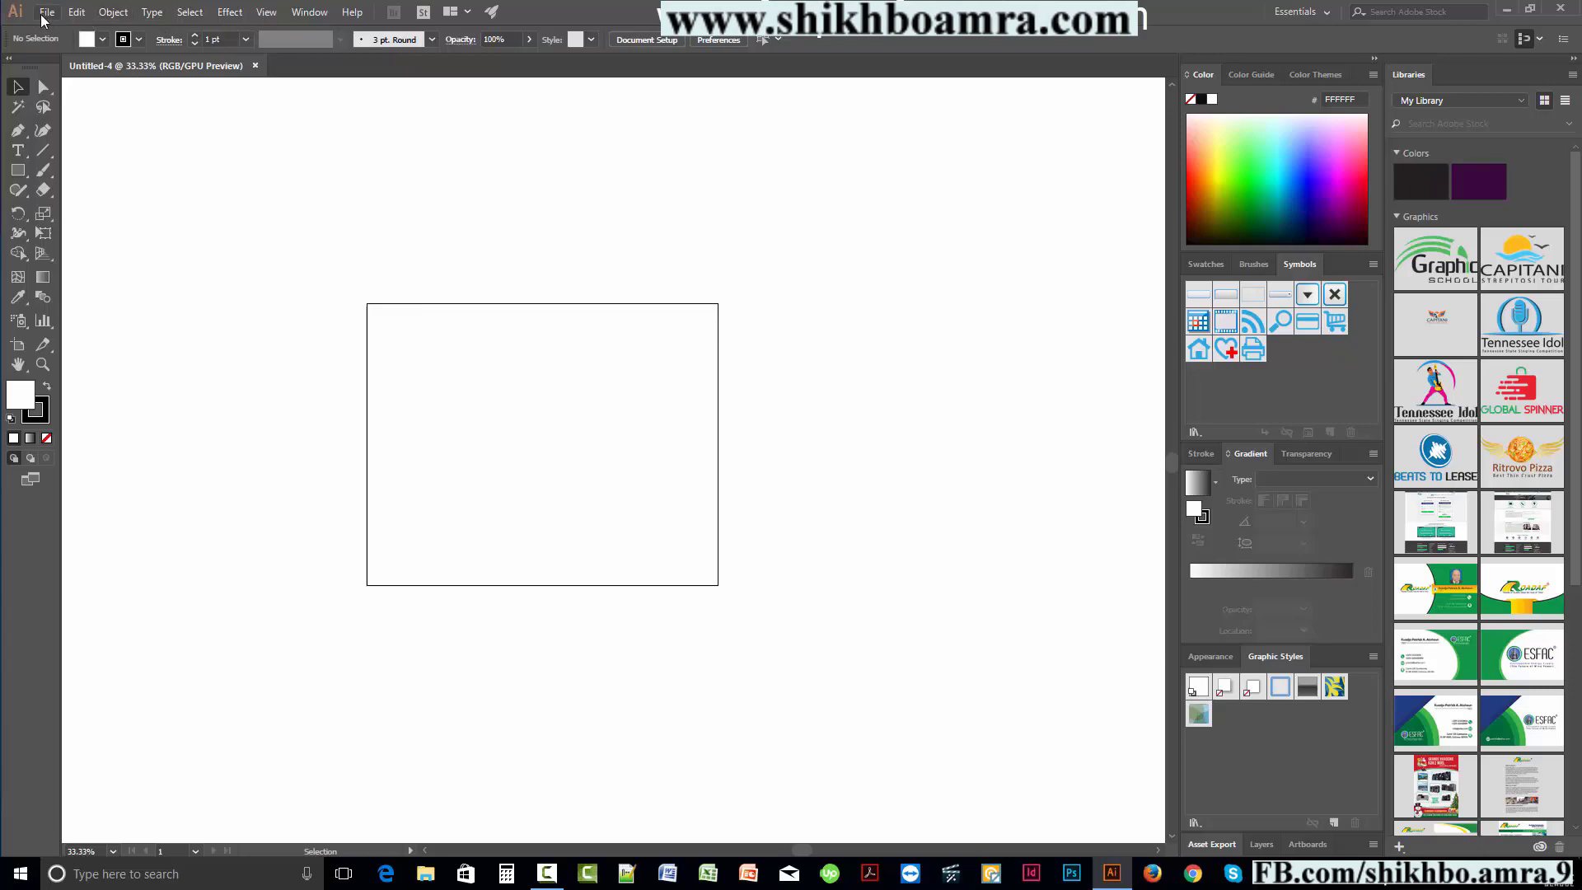
left_click(256, 66)
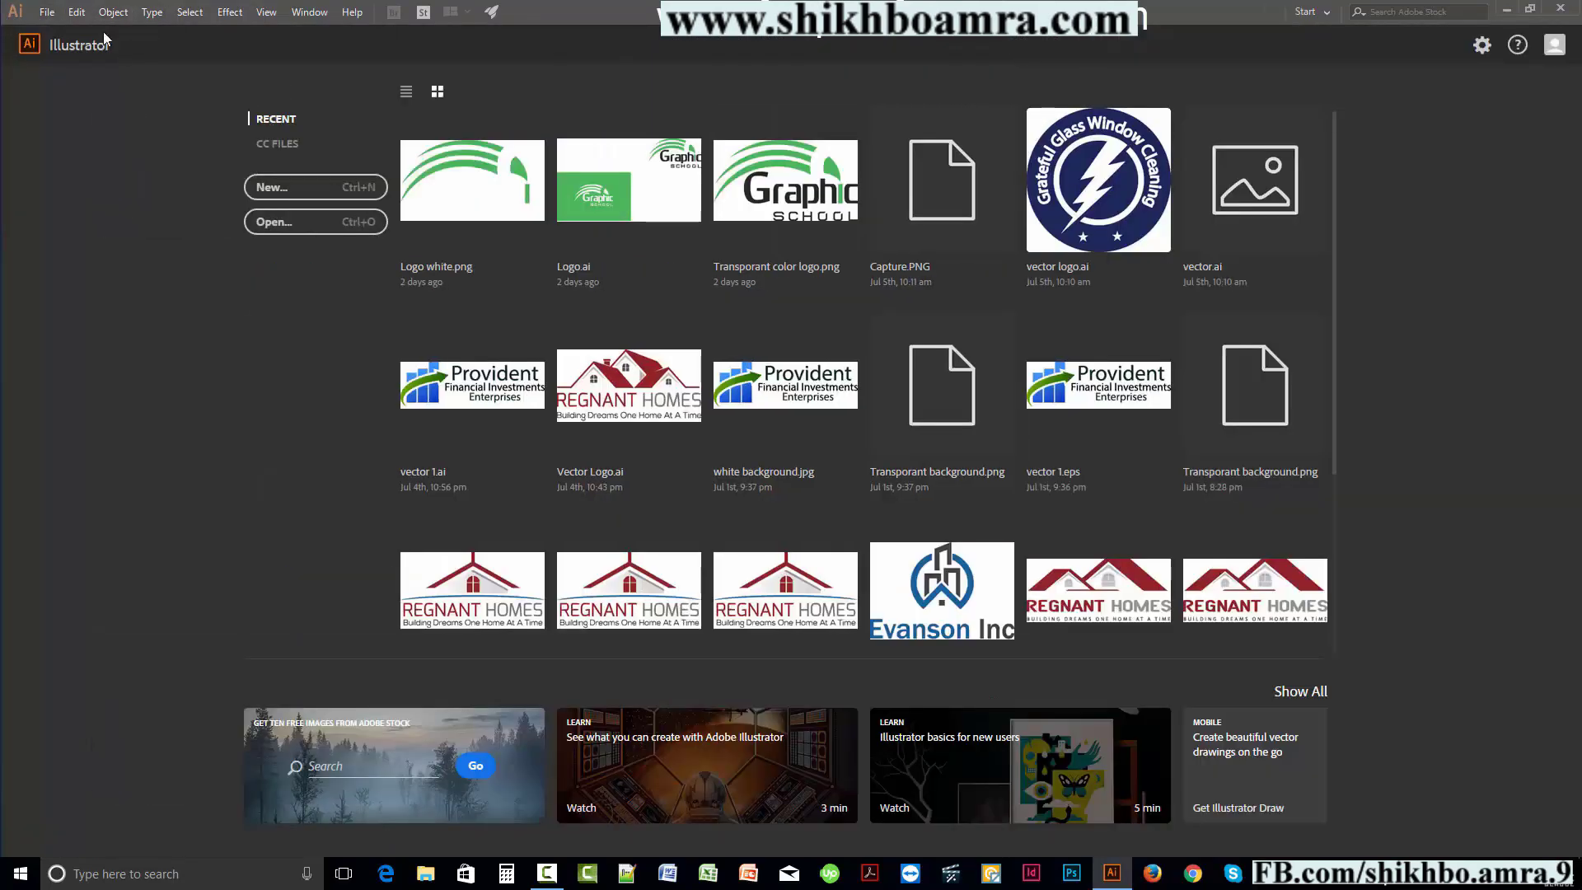
Reopen the New Document dialog and view More Settings for the 1366×768 Common web preset
left_click(302, 202)
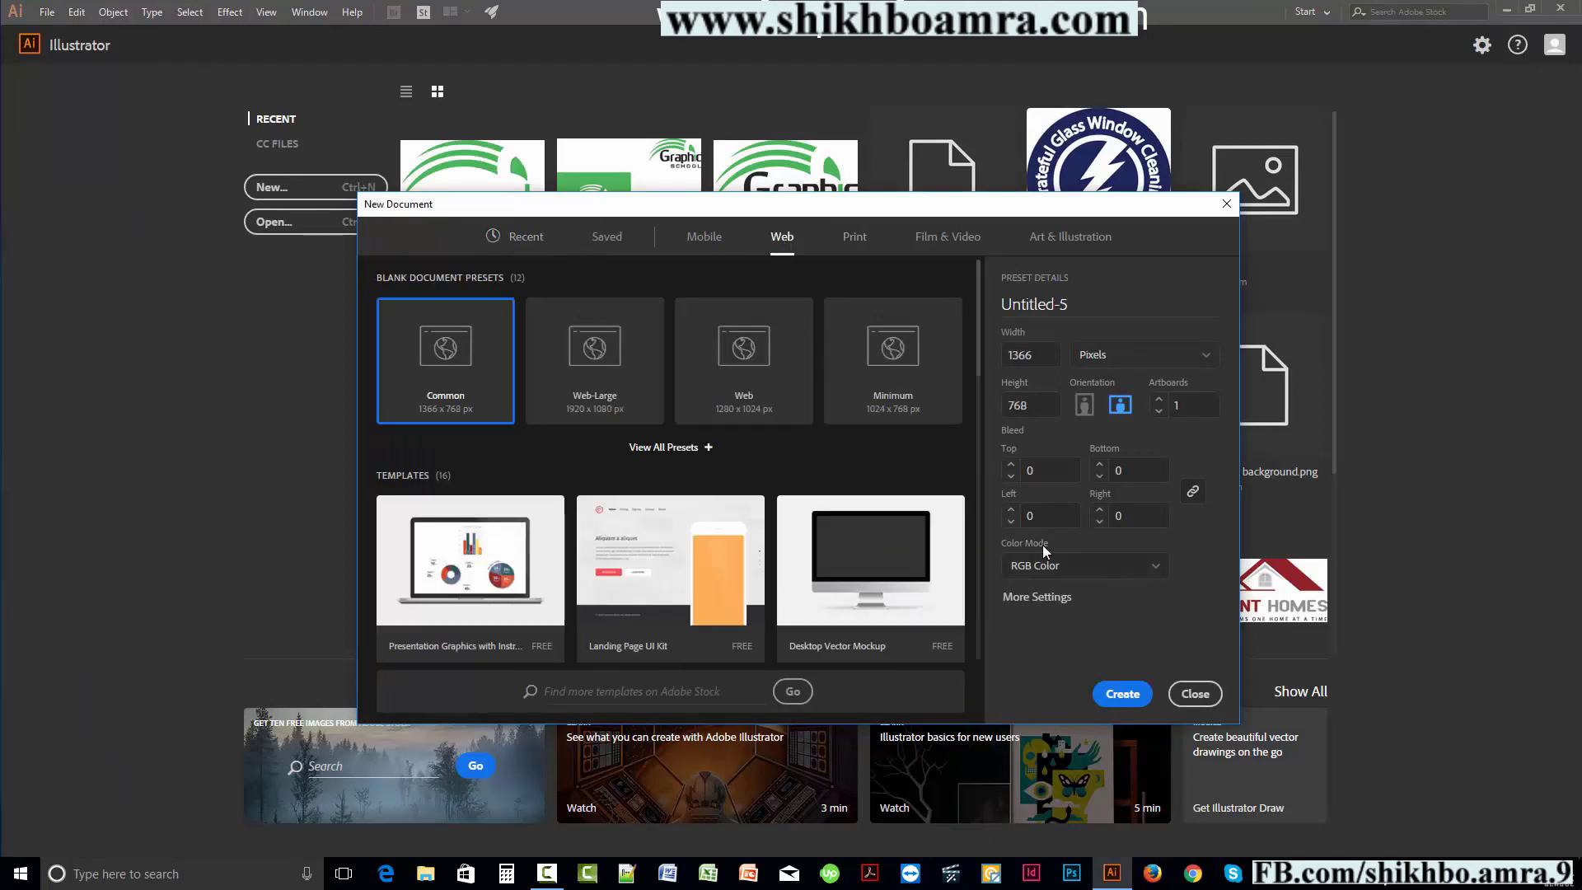
left_click(1043, 598)
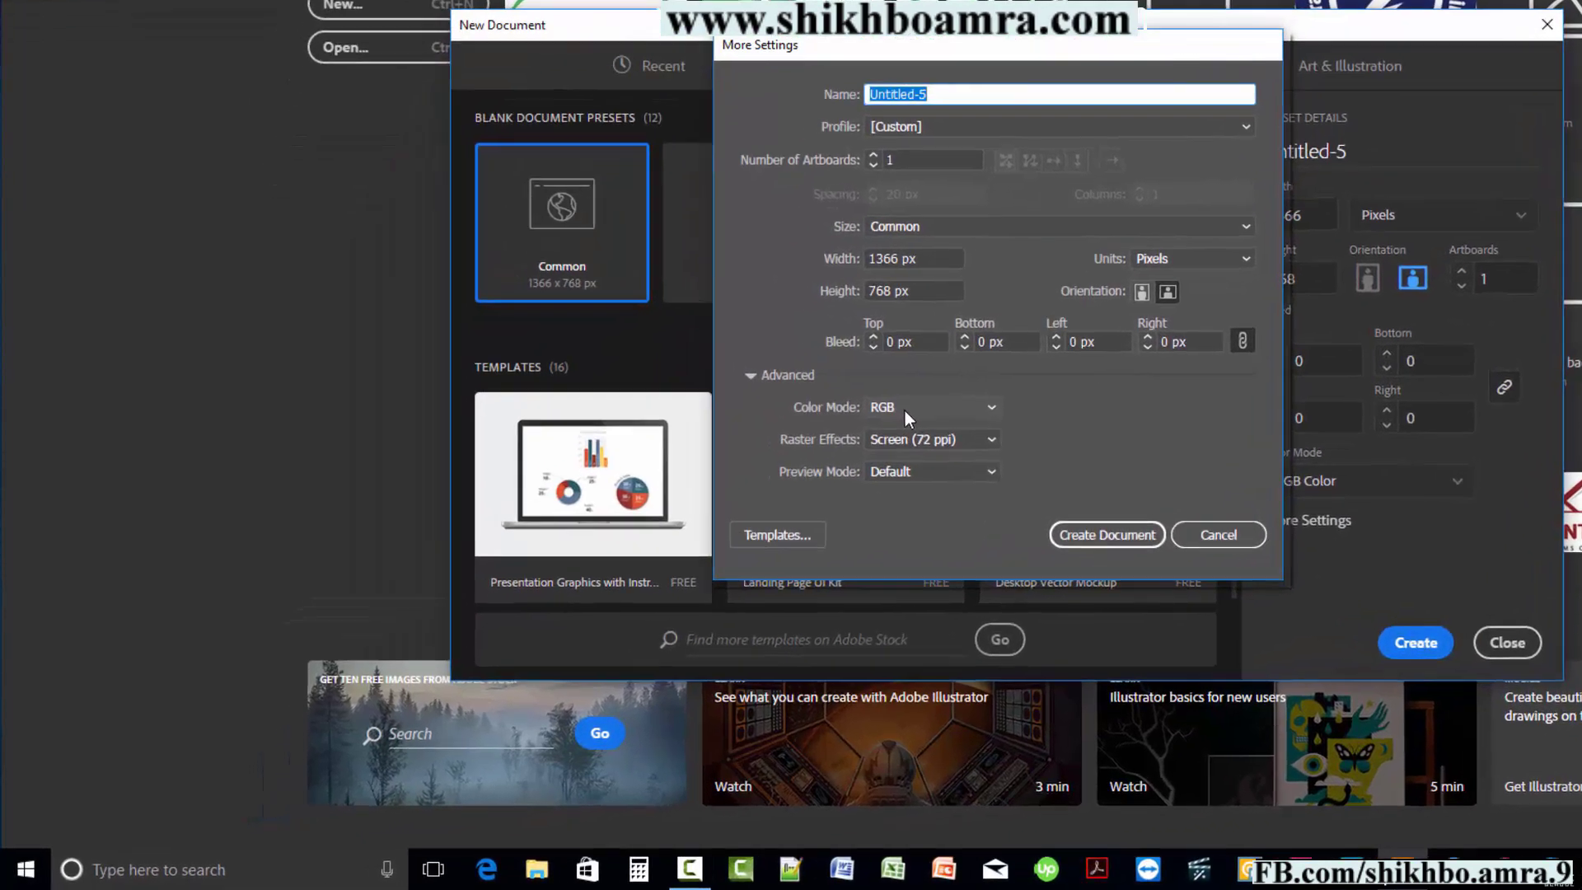
Toggle the colour mode between RGB and CMYK in More Settings, ending on CMYK
left_click(717, 508)
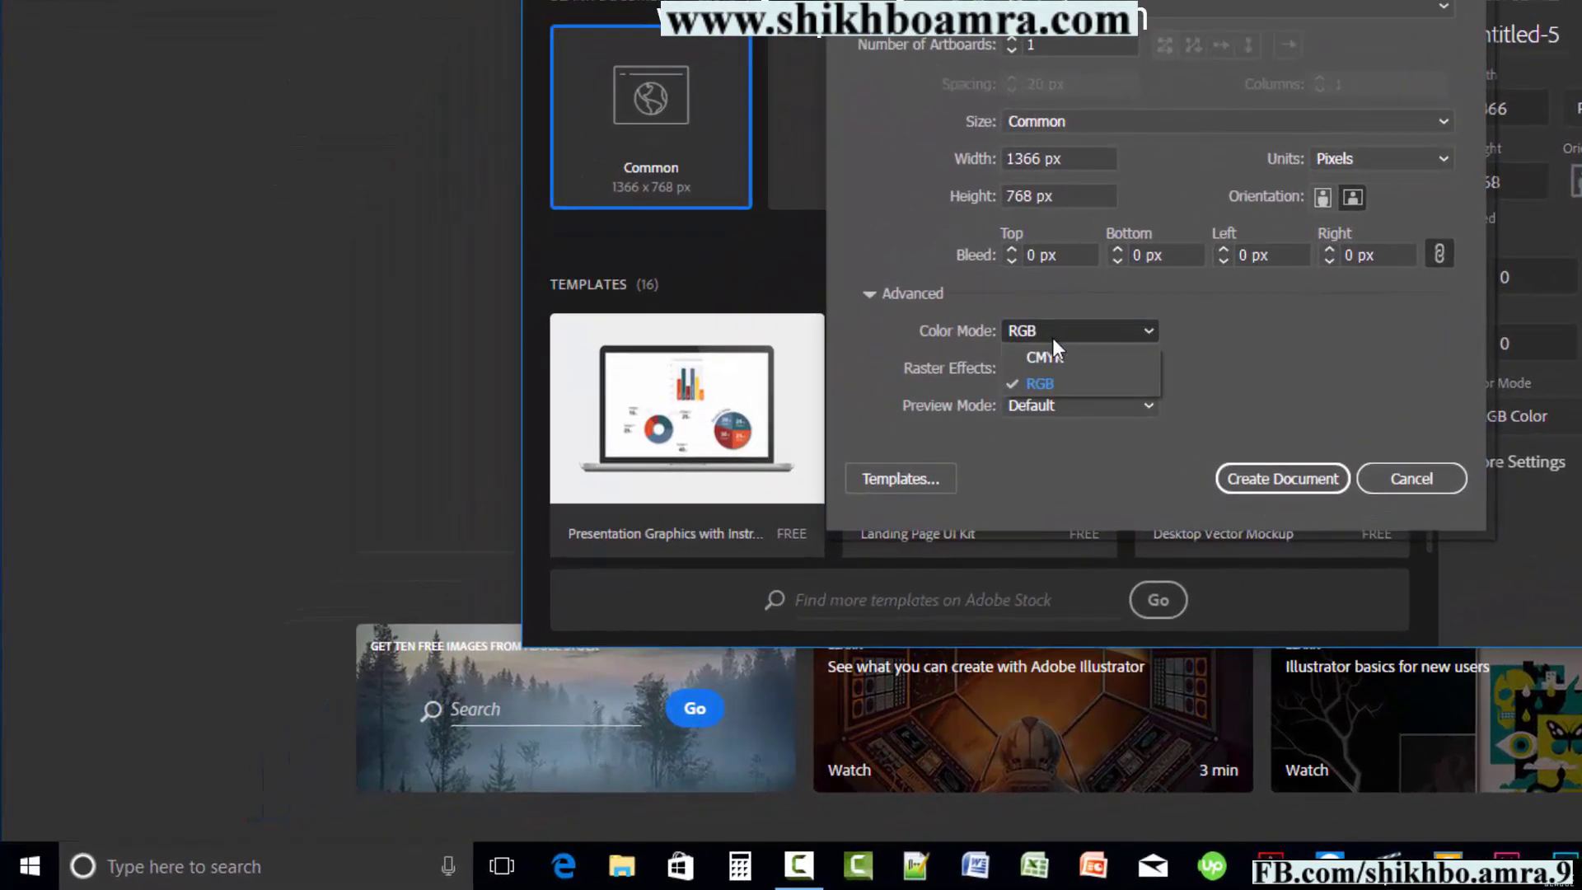
left_click(1052, 338)
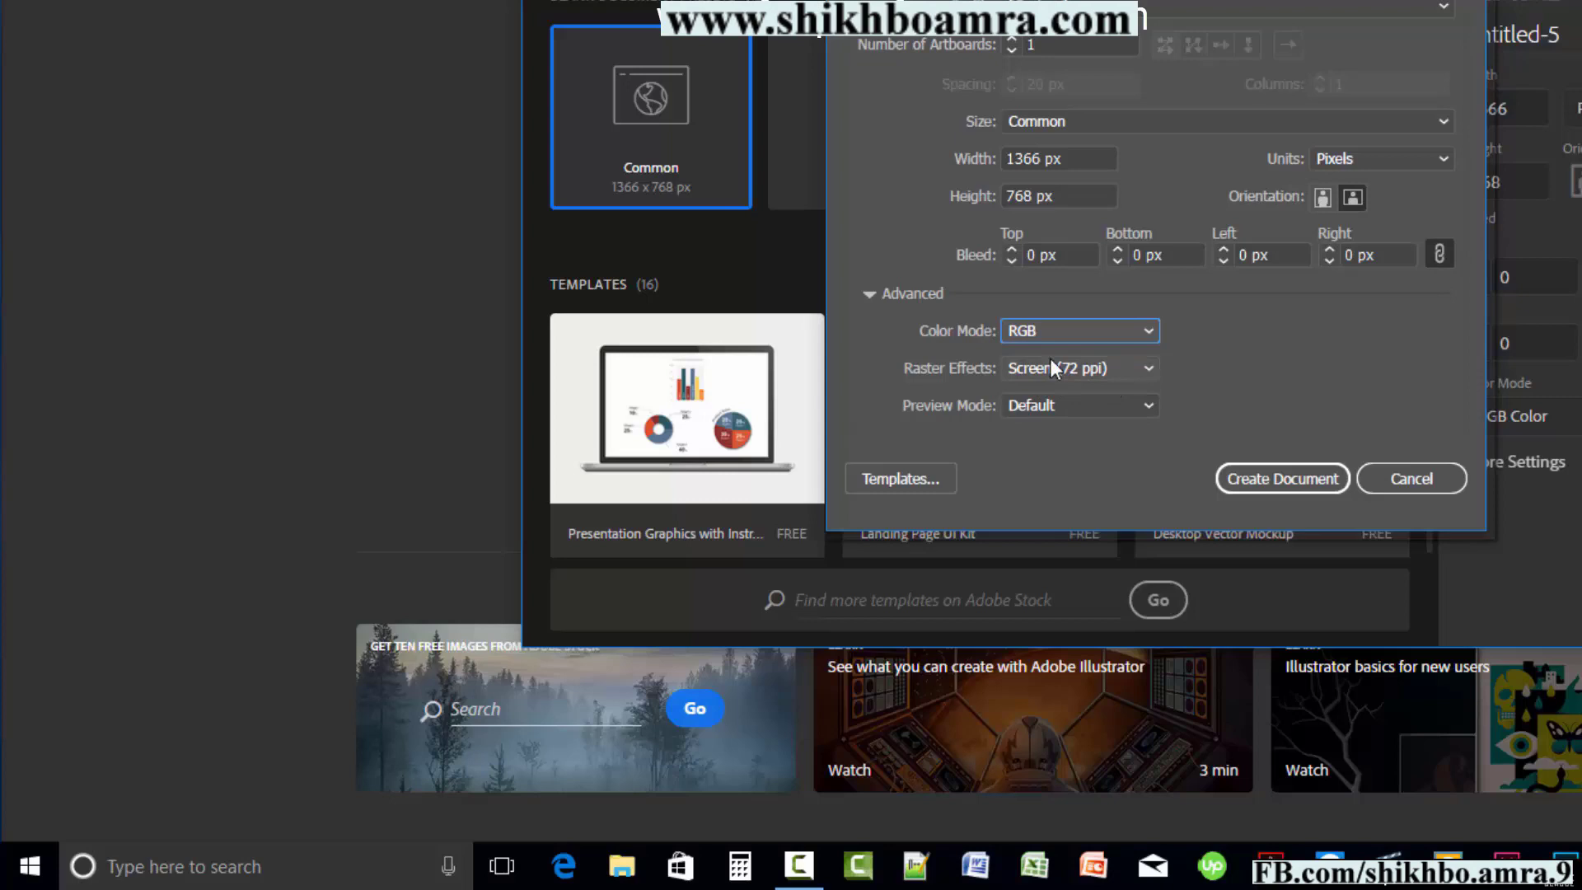
left_click(1071, 331)
left_click(1071, 358)
left_click(1060, 328)
left_click(1055, 384)
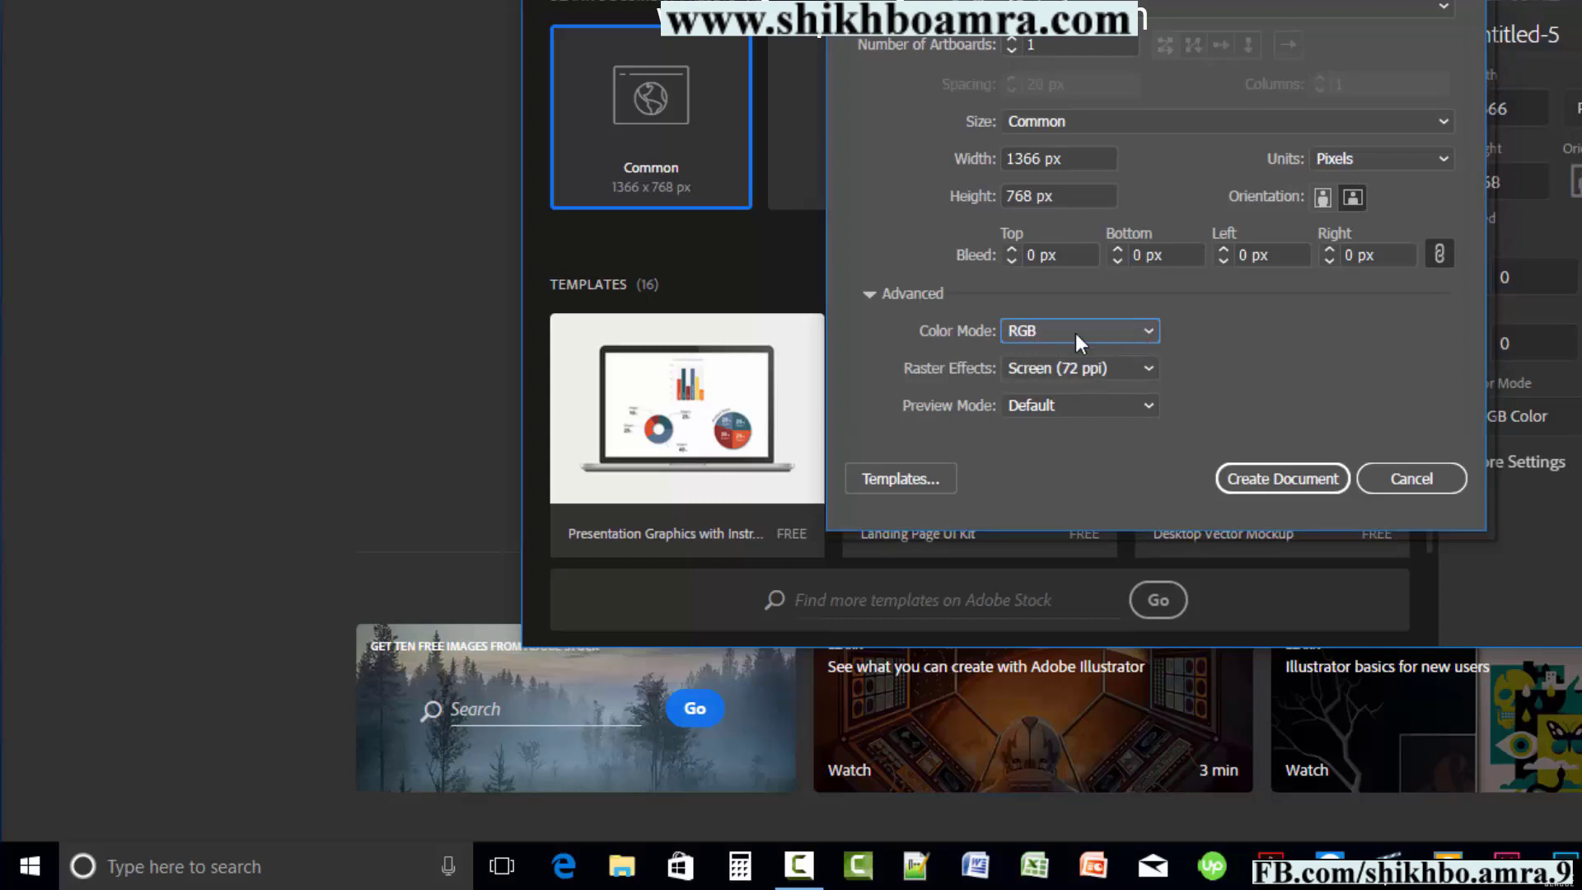
left_click(1075, 333)
Restore RGB Color with Screen (72 ppi) raster effects and cancel back to the presets
left_click(1066, 368)
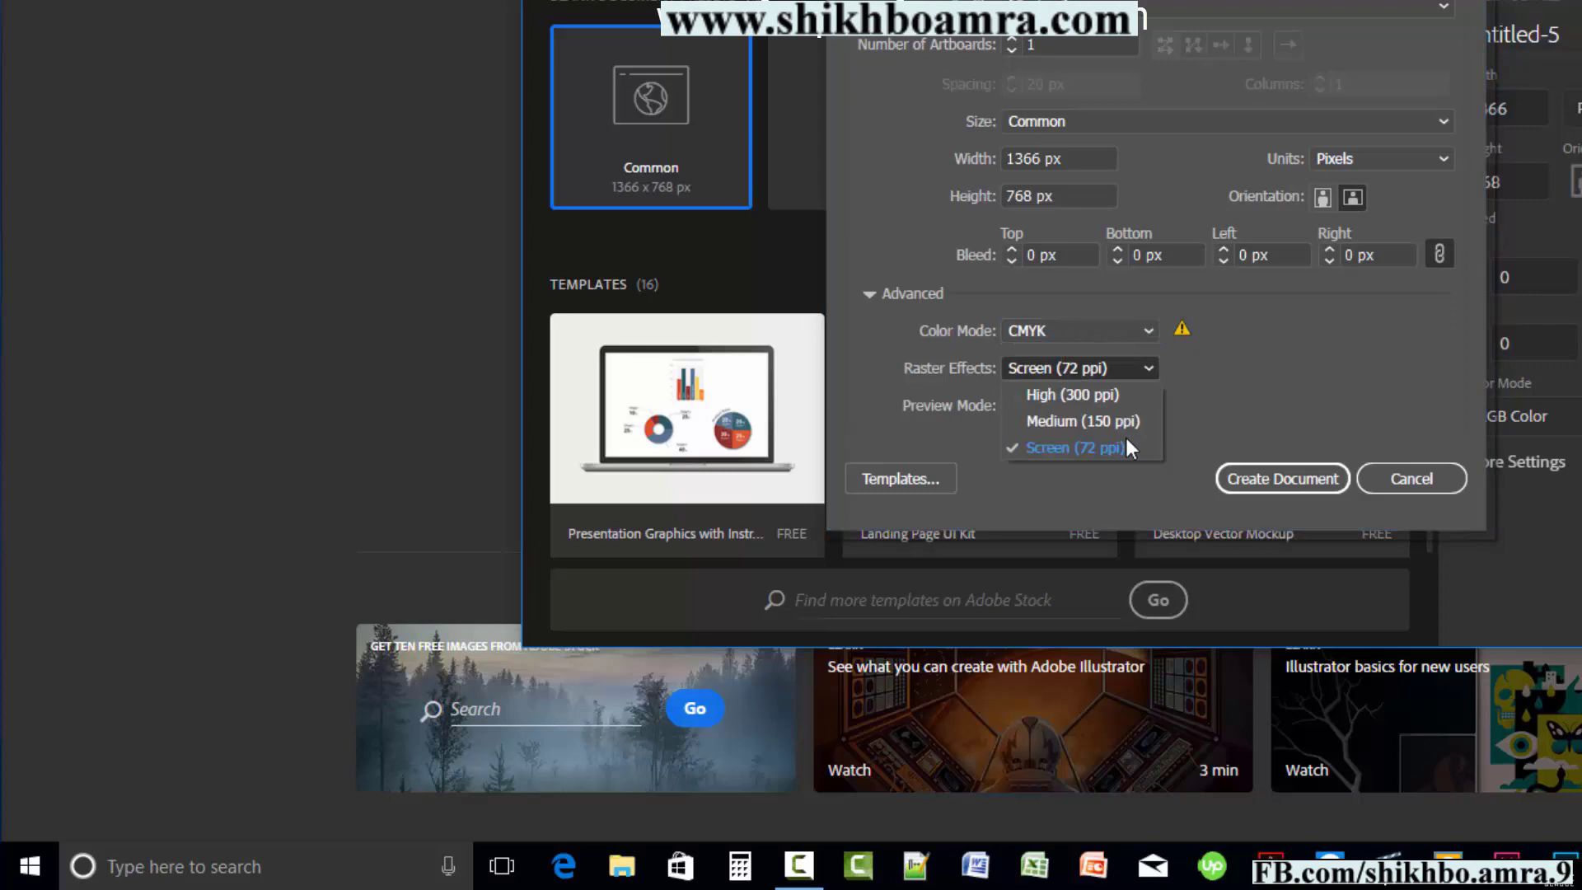
left_click(1119, 398)
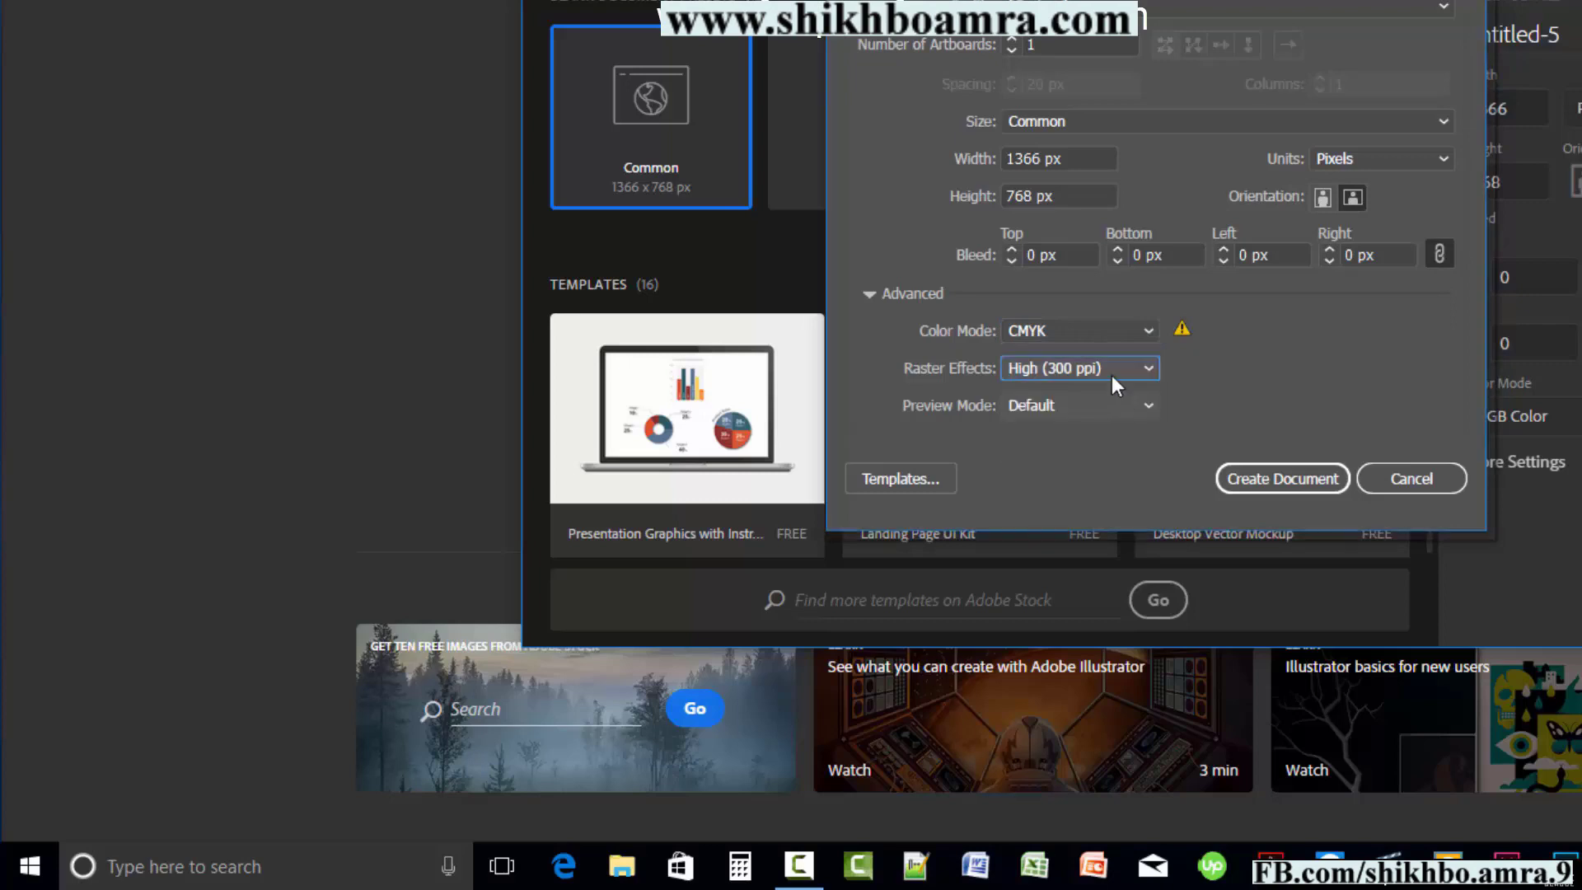
left_click(1061, 334)
left_click(1057, 374)
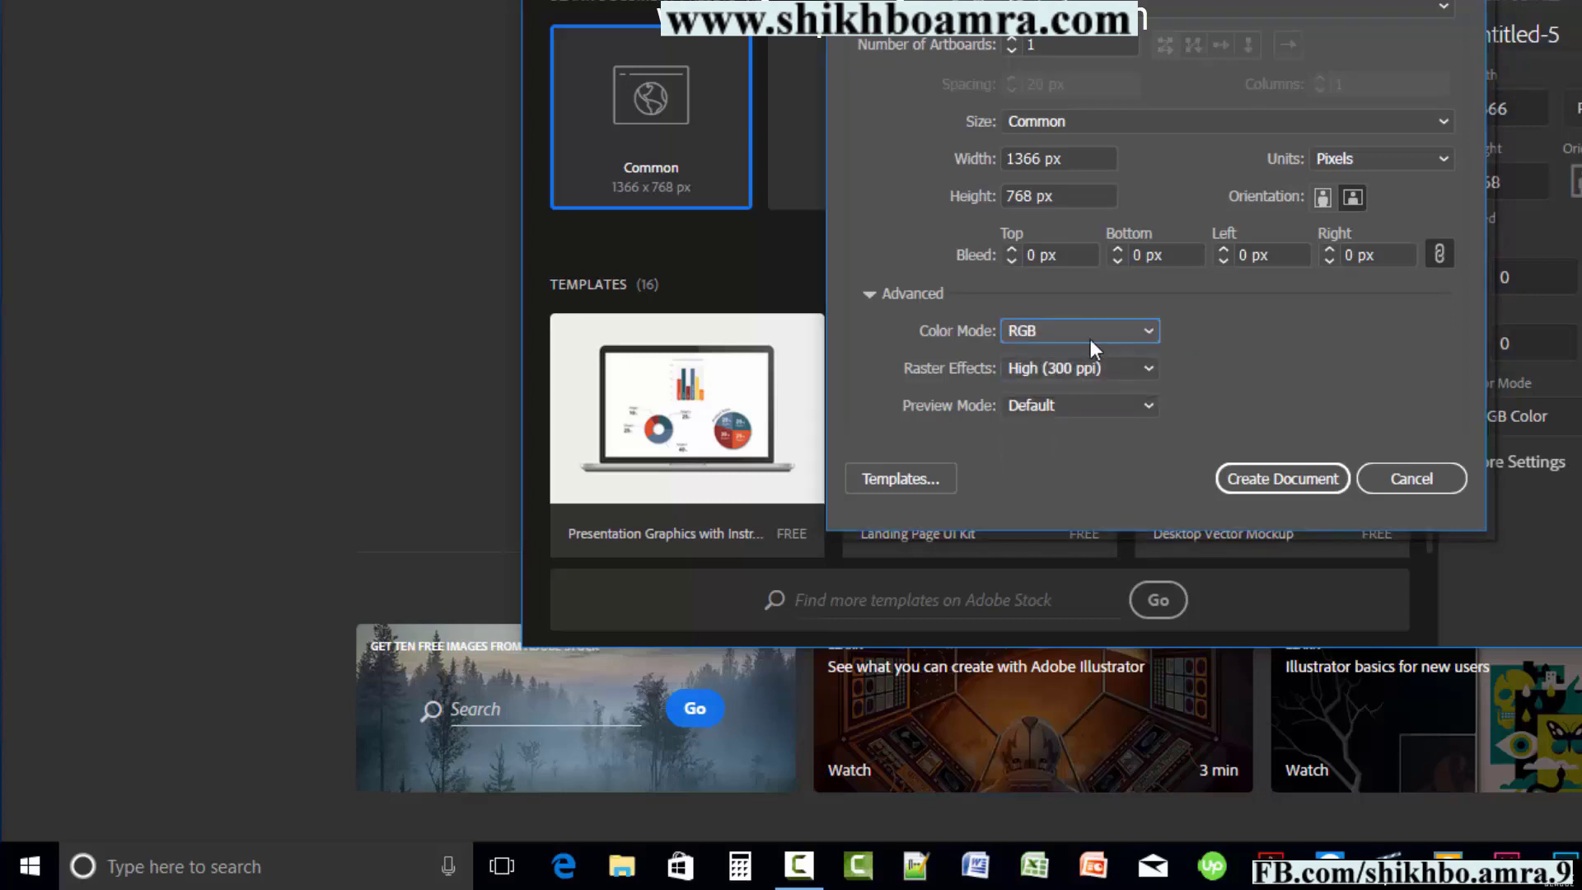
left_click(1060, 368)
left_click(1065, 445)
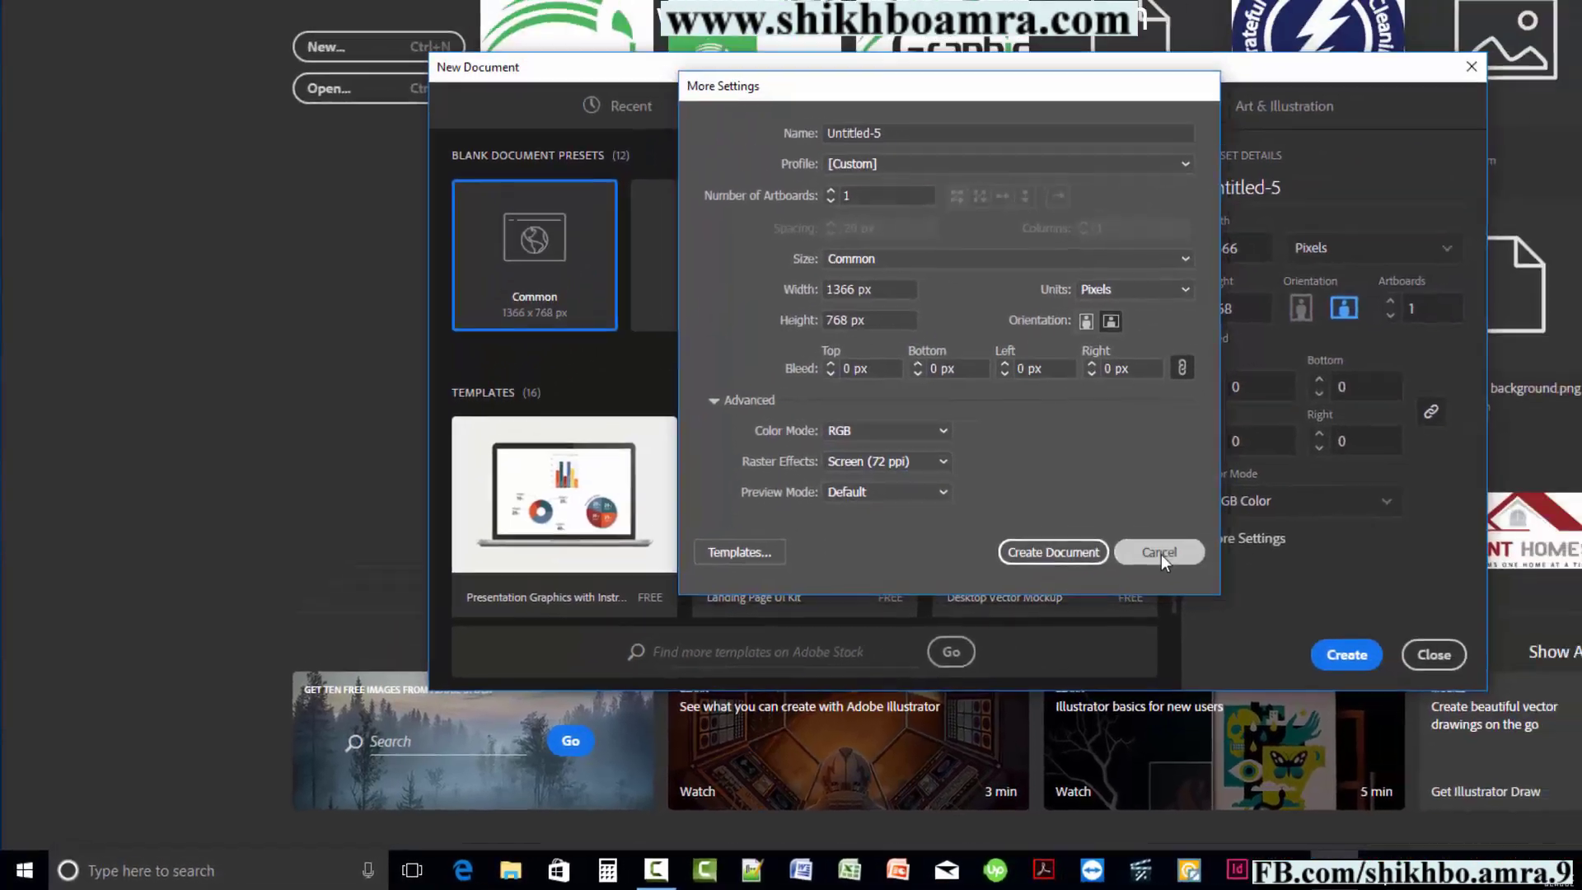
left_click(1154, 554)
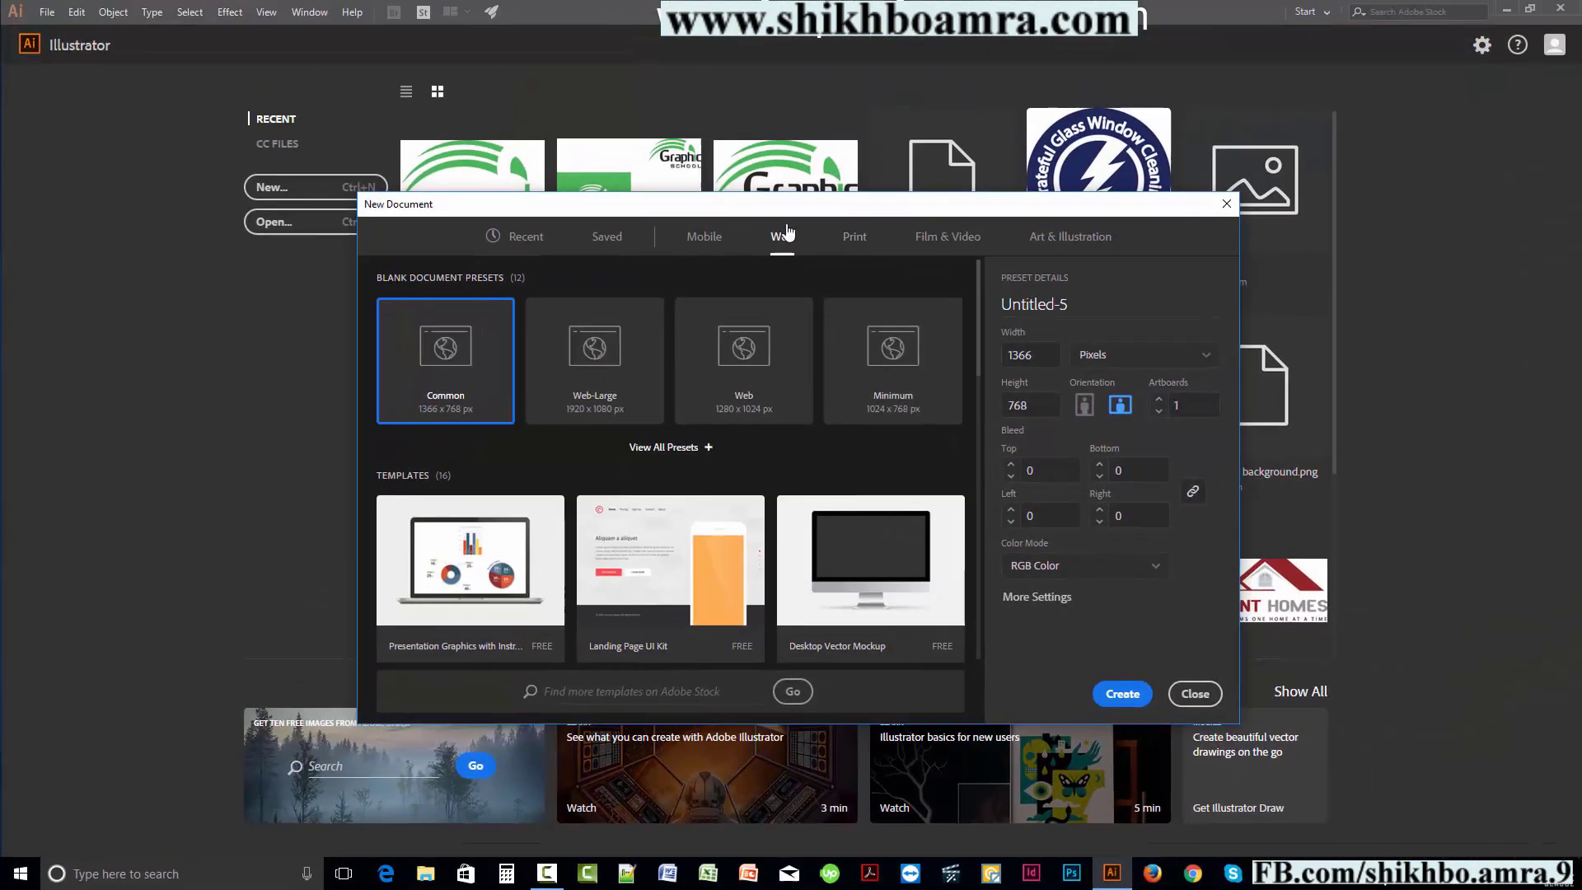
Inspect the Print Letter preset's CMYK Color and High (300 ppi) settings, then dismiss them
left_click(855, 237)
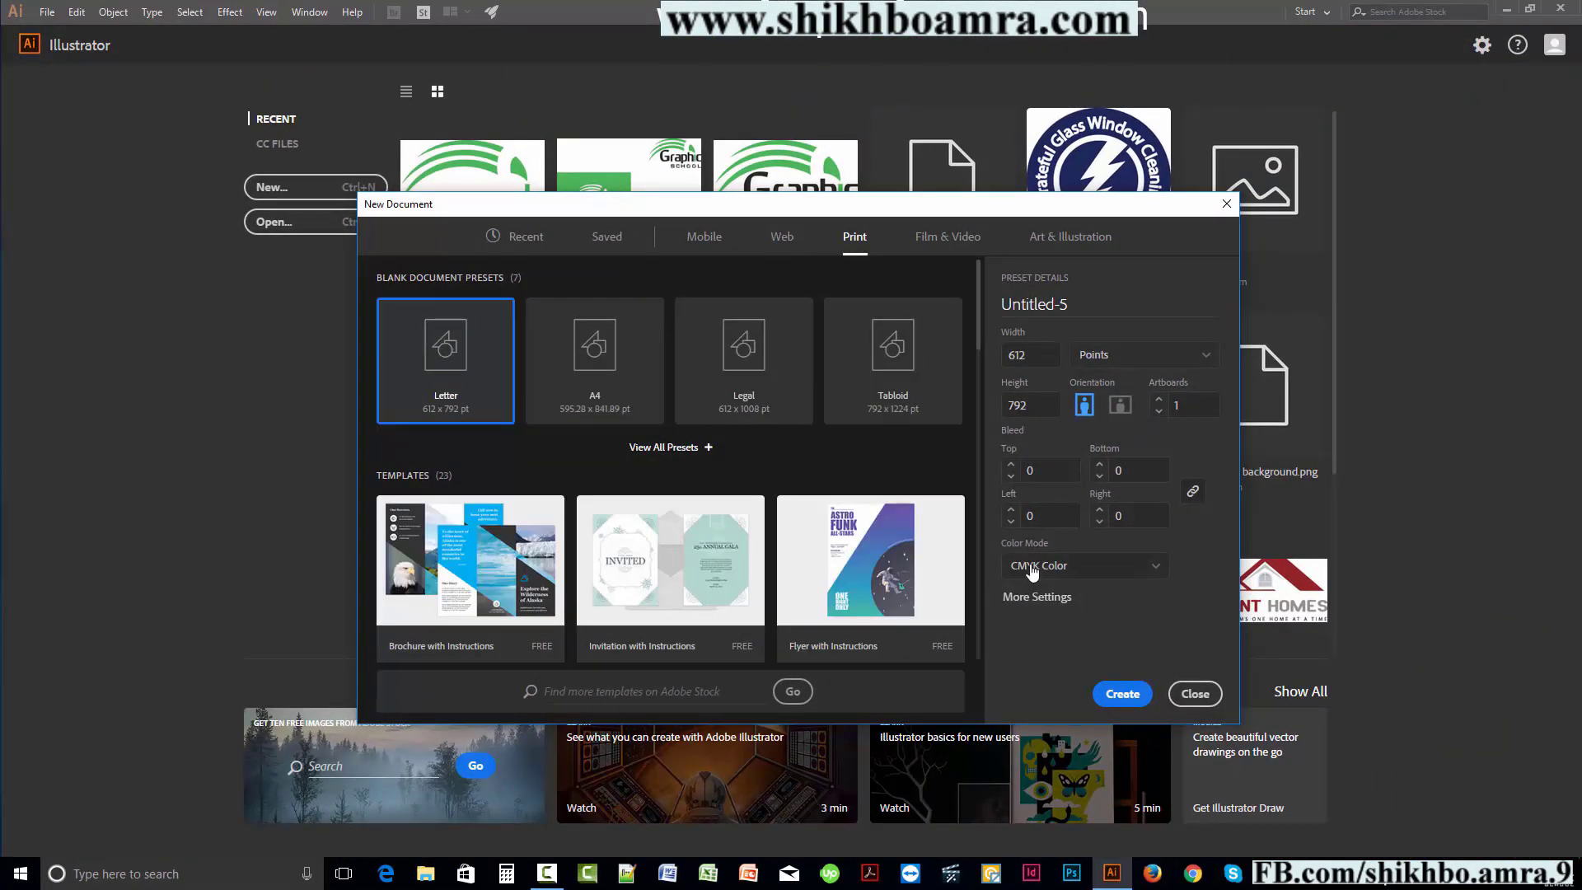
left_click(783, 237)
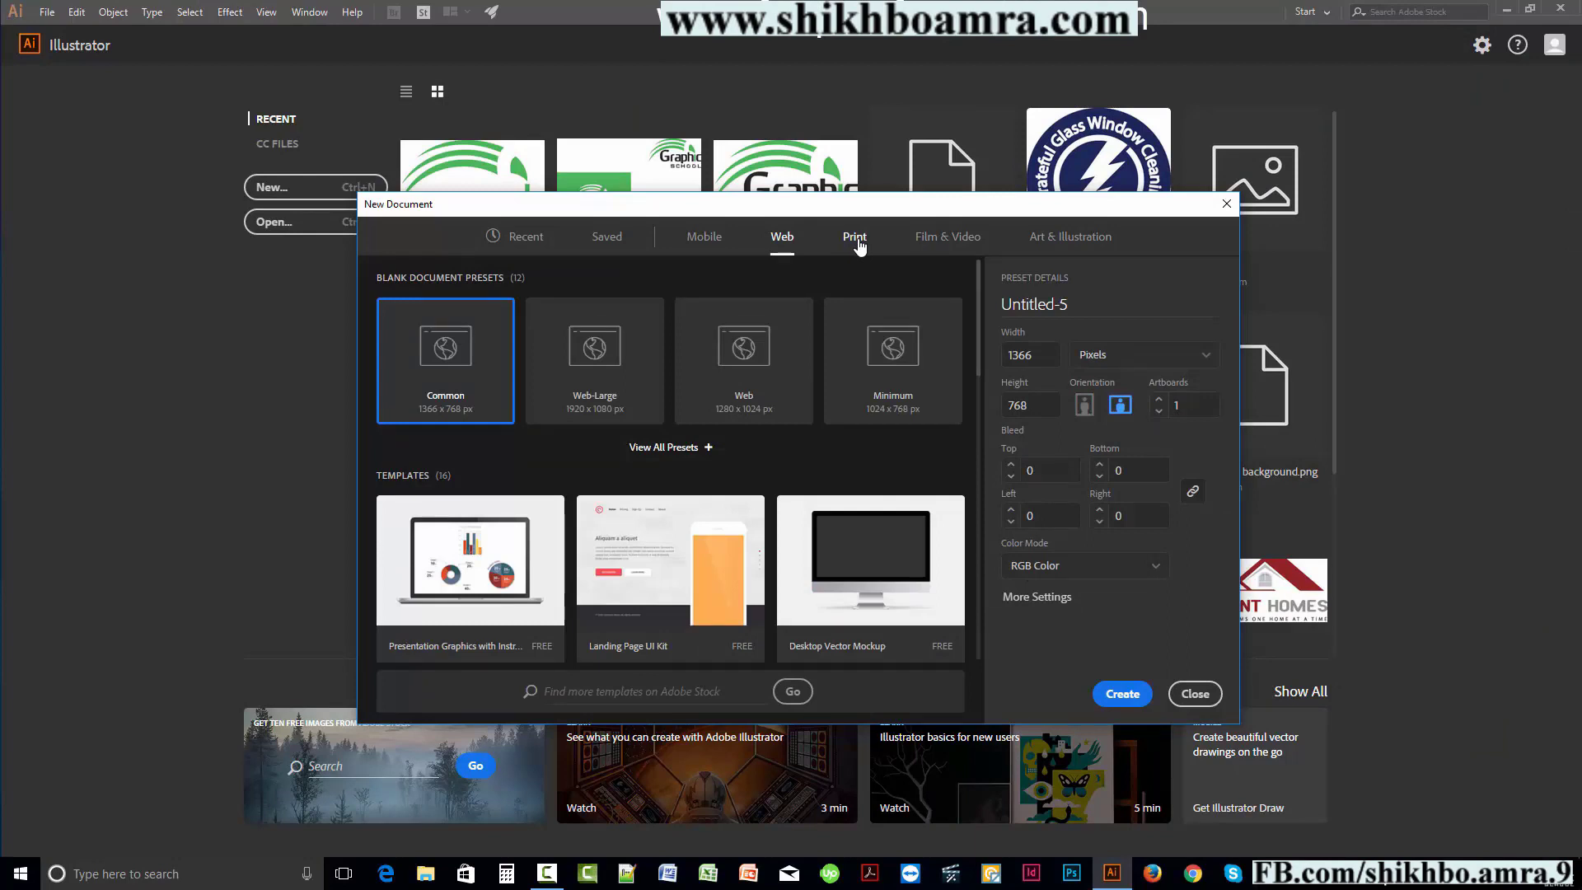
left_click(857, 240)
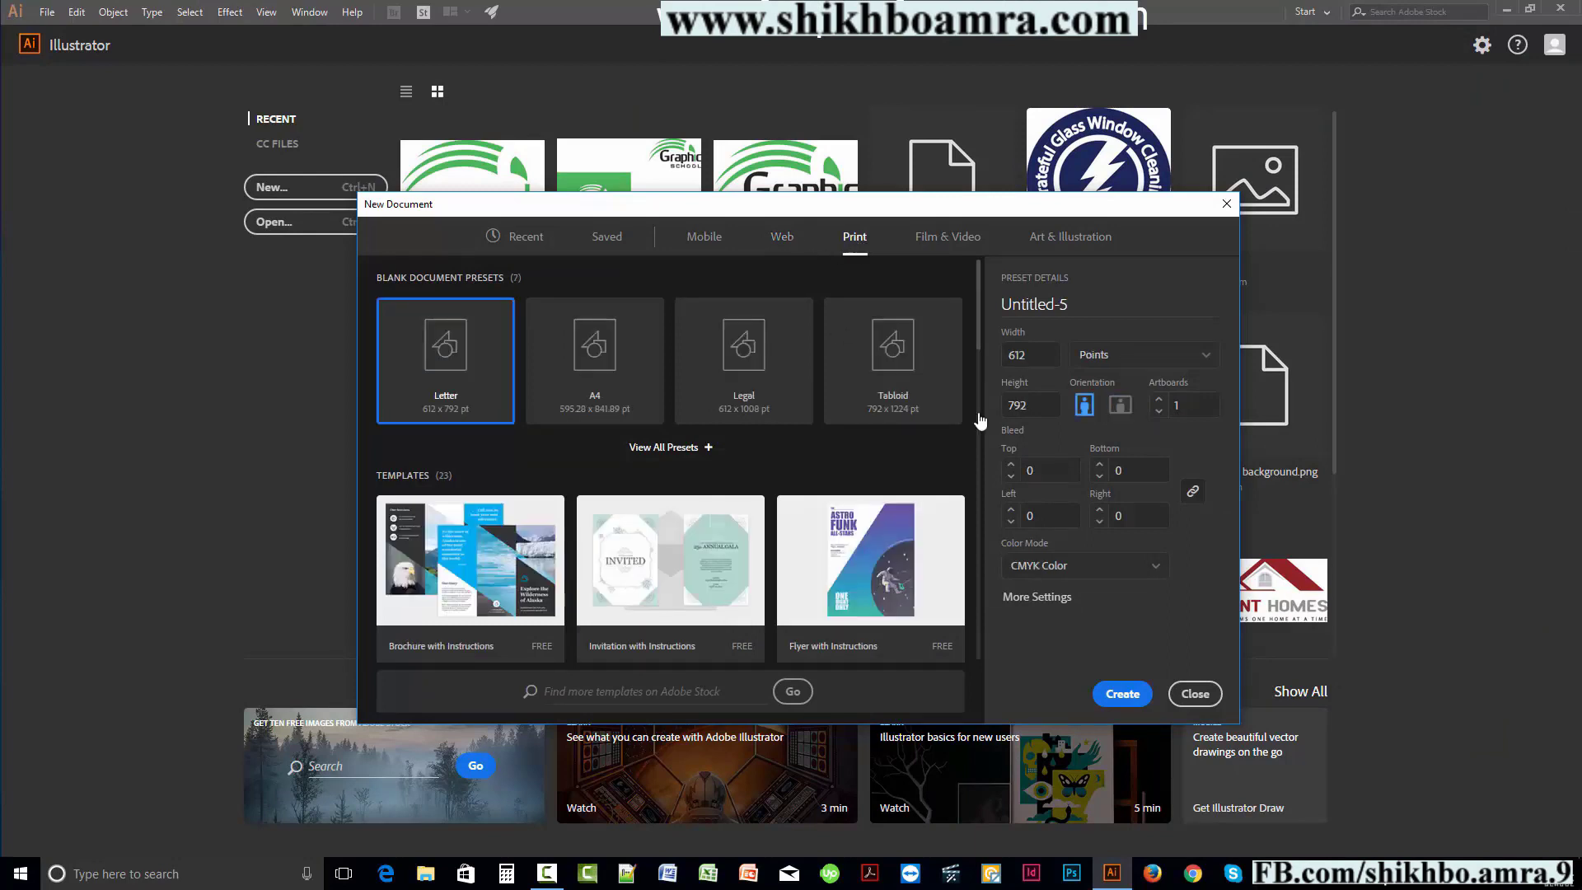
left_click(1037, 568)
left_click(1036, 569)
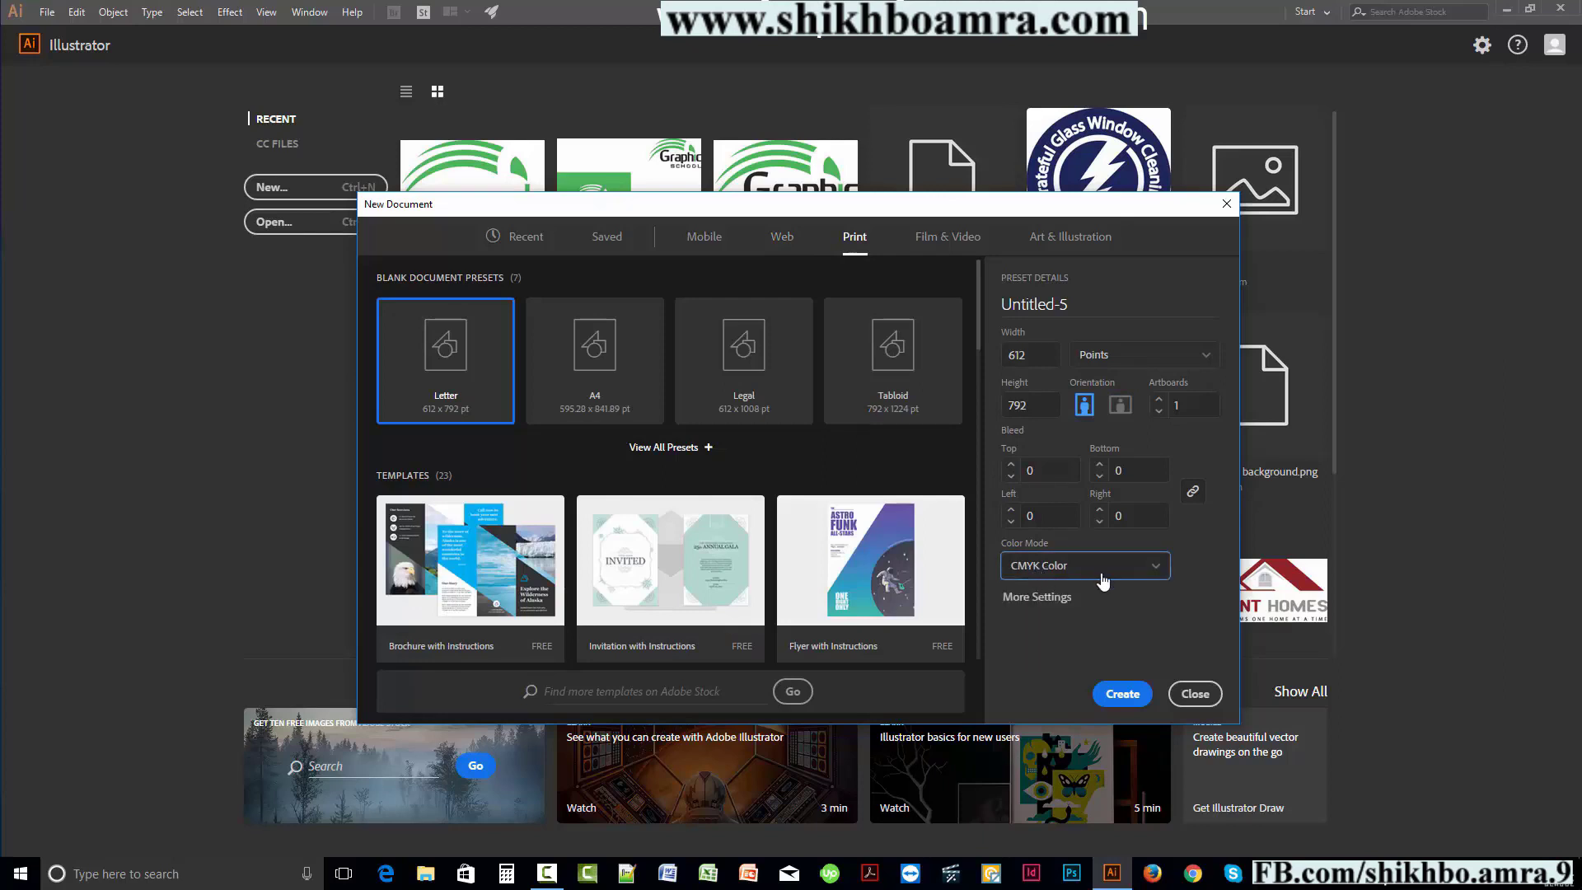
left_click(1035, 600)
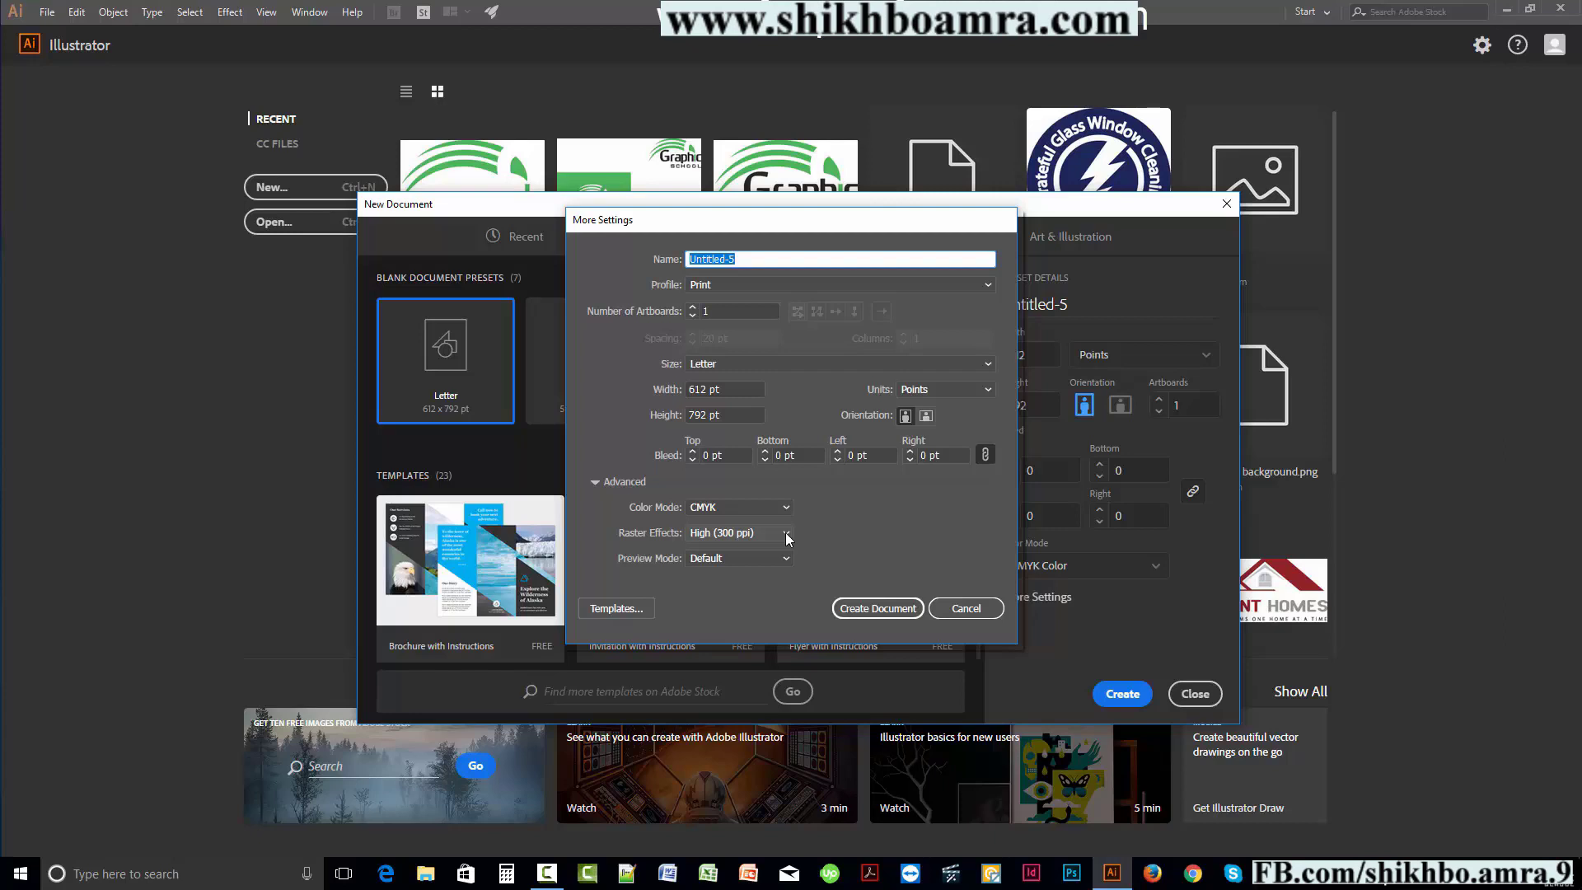
left_click(962, 610)
Alternate between Web and Print presets three times, ending on Web's 1366×768 px RGB preset
left_click(777, 243)
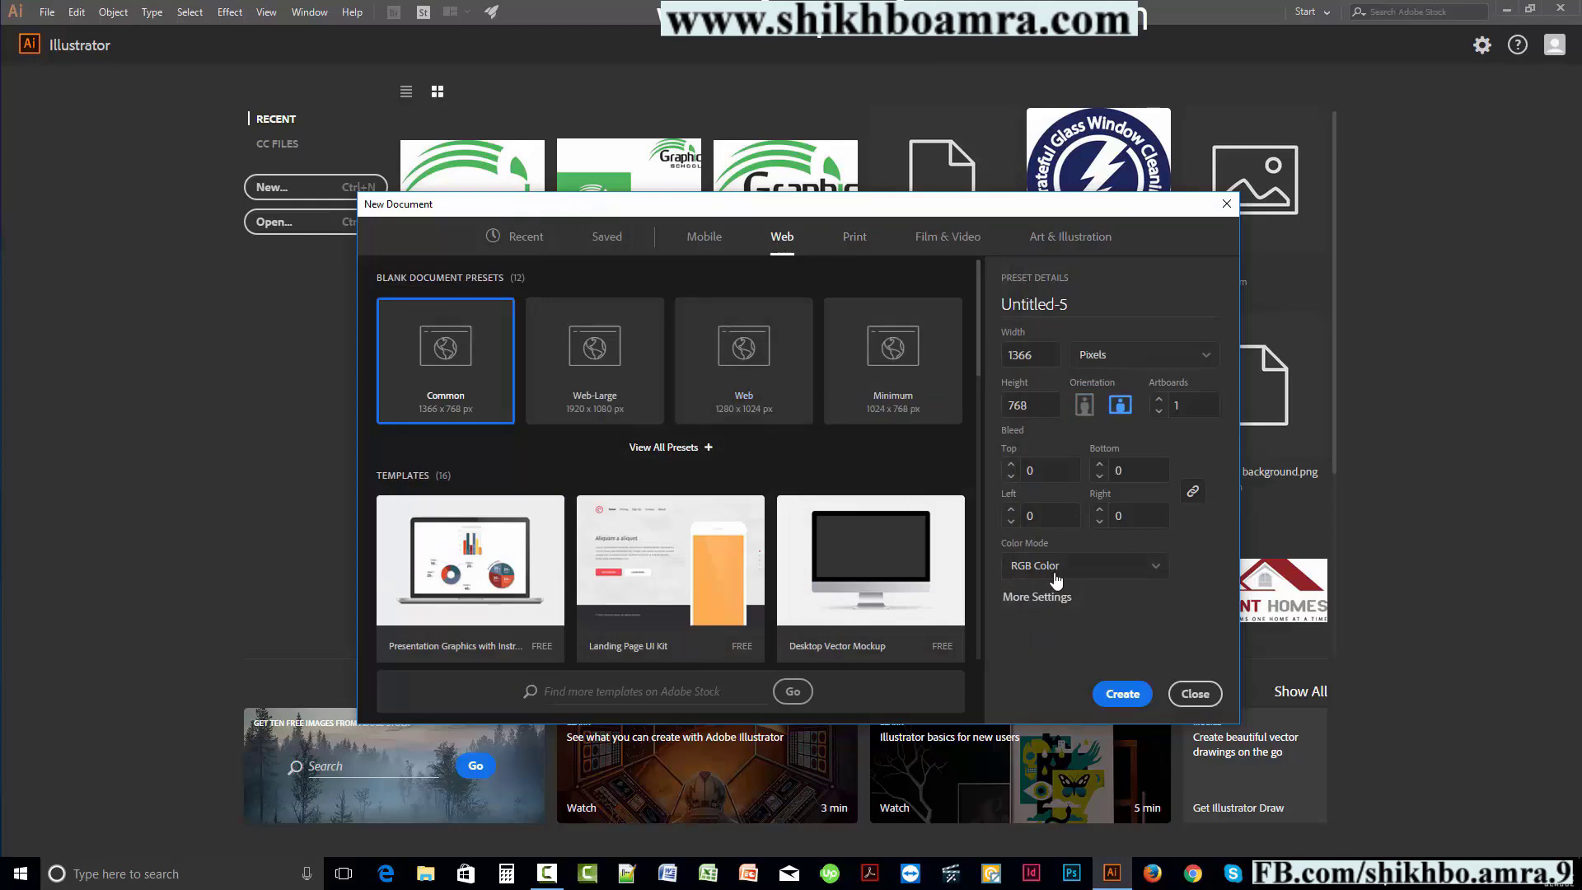
left_click(859, 234)
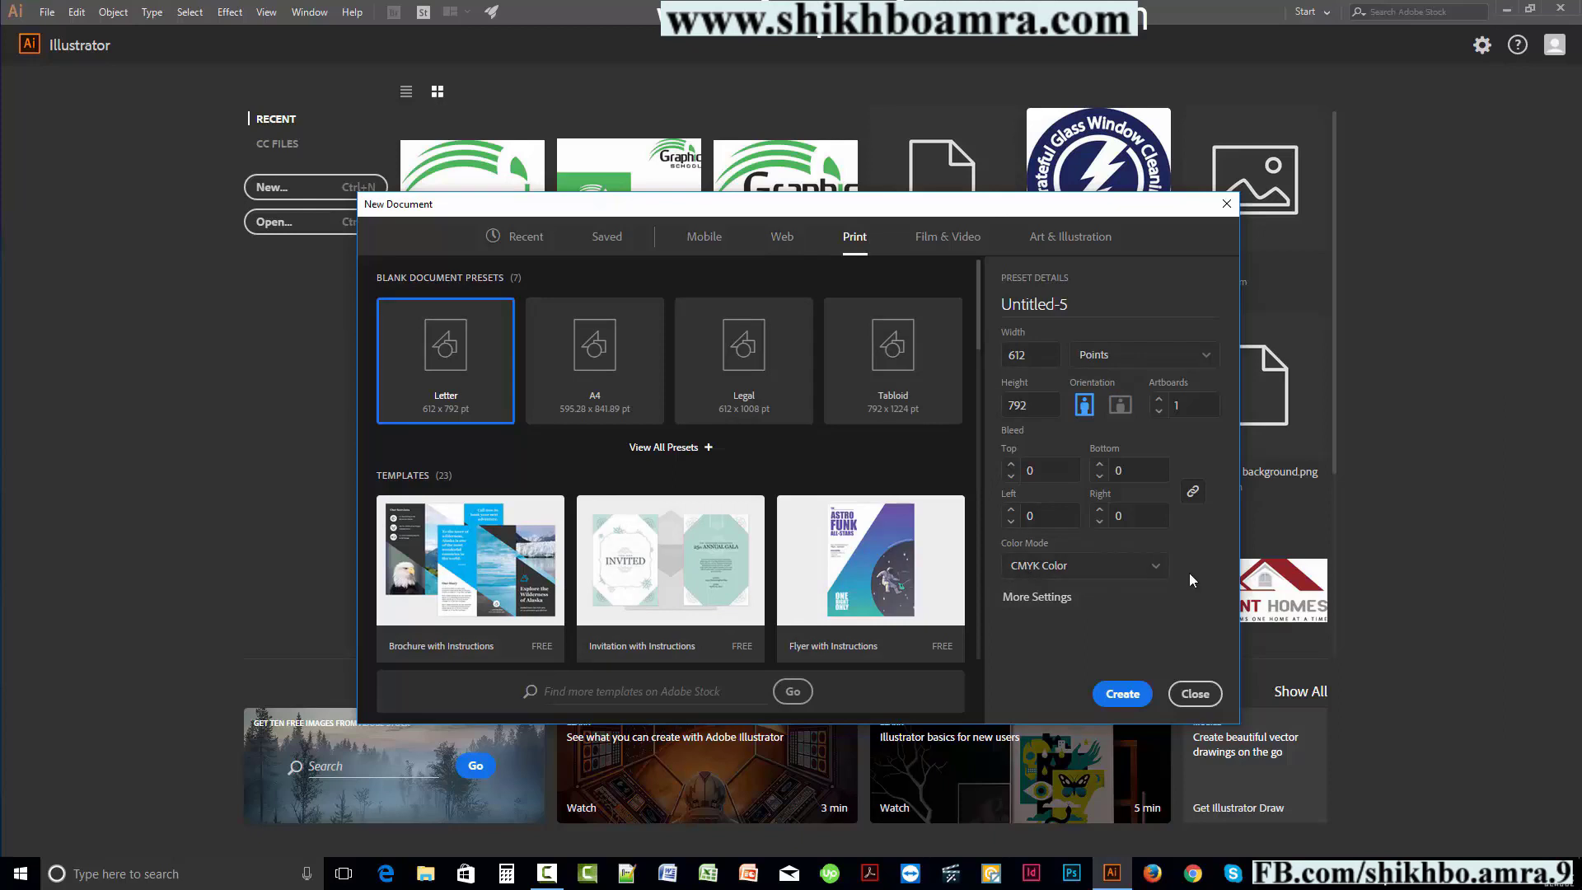
left_click(774, 239)
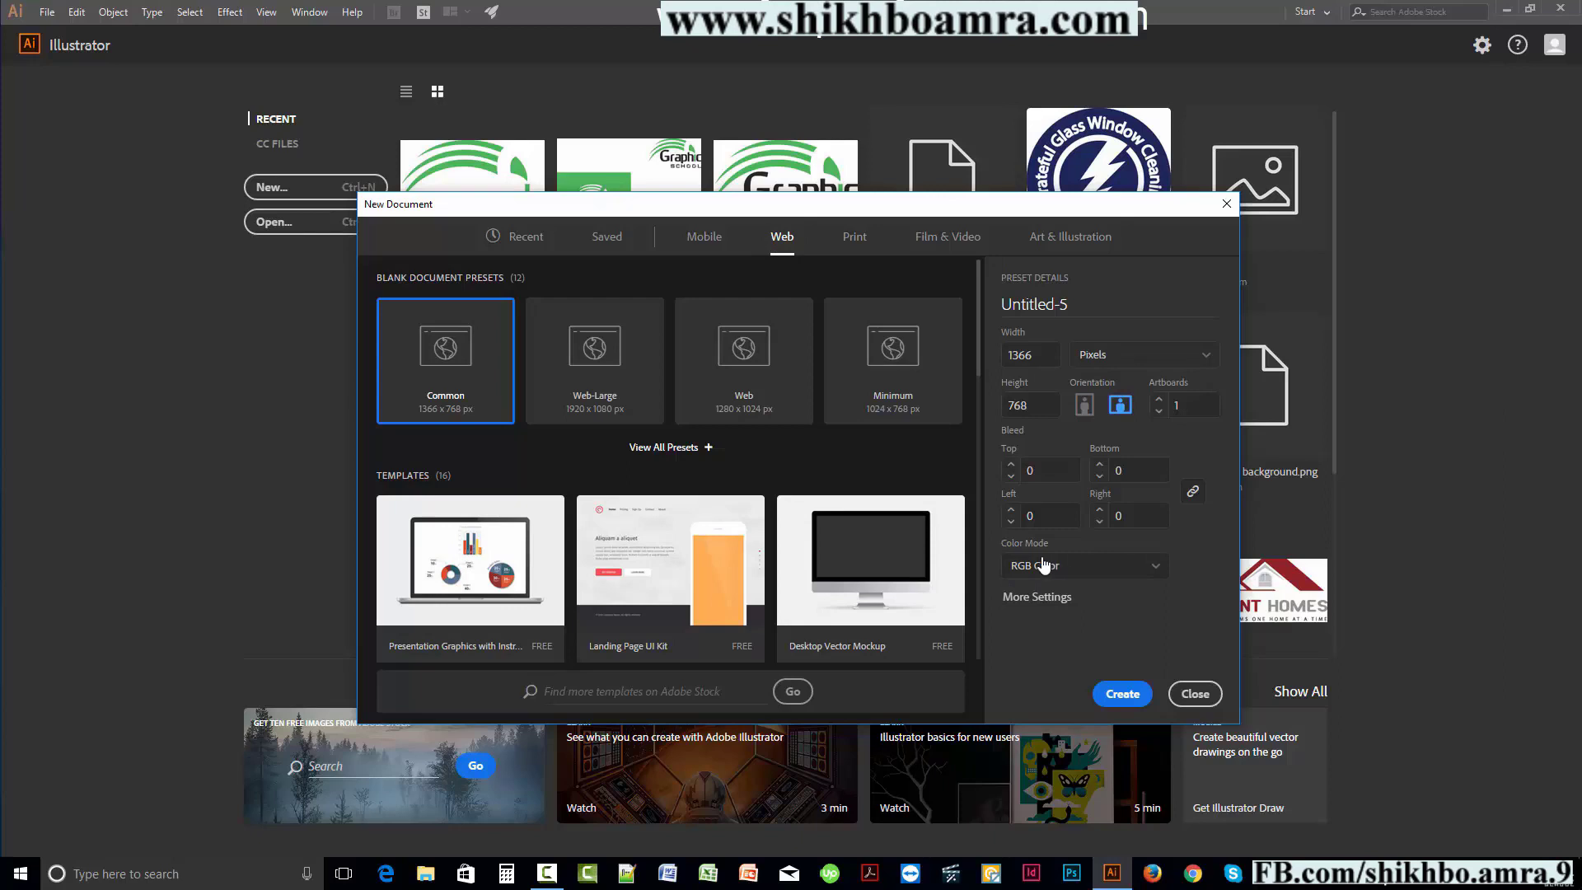
left_click(851, 239)
left_click(792, 241)
left_click(848, 245)
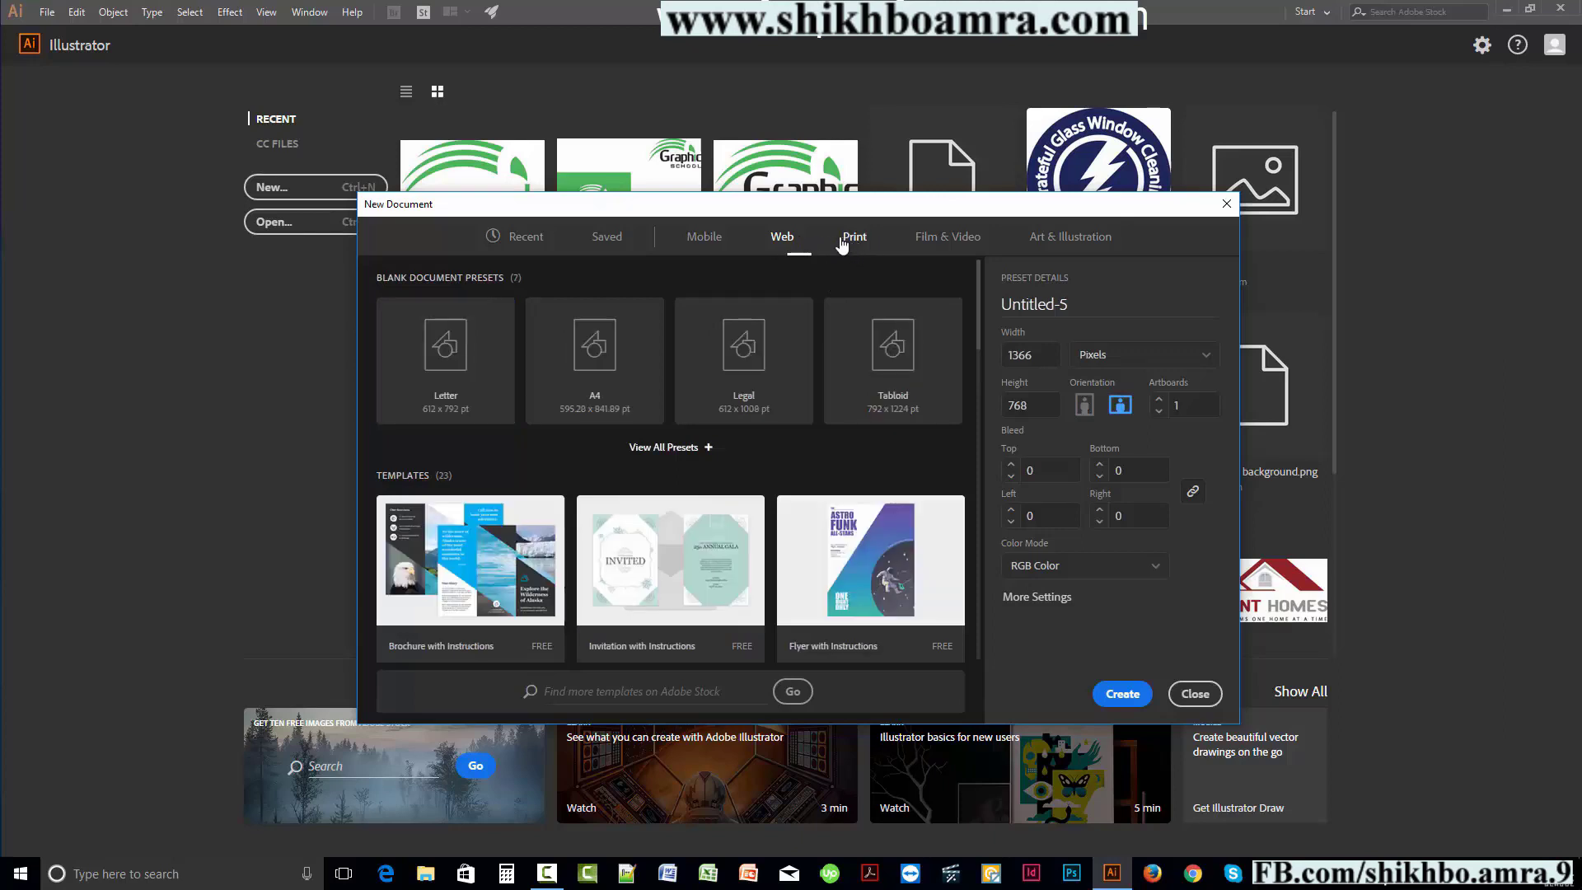
left_click(787, 244)
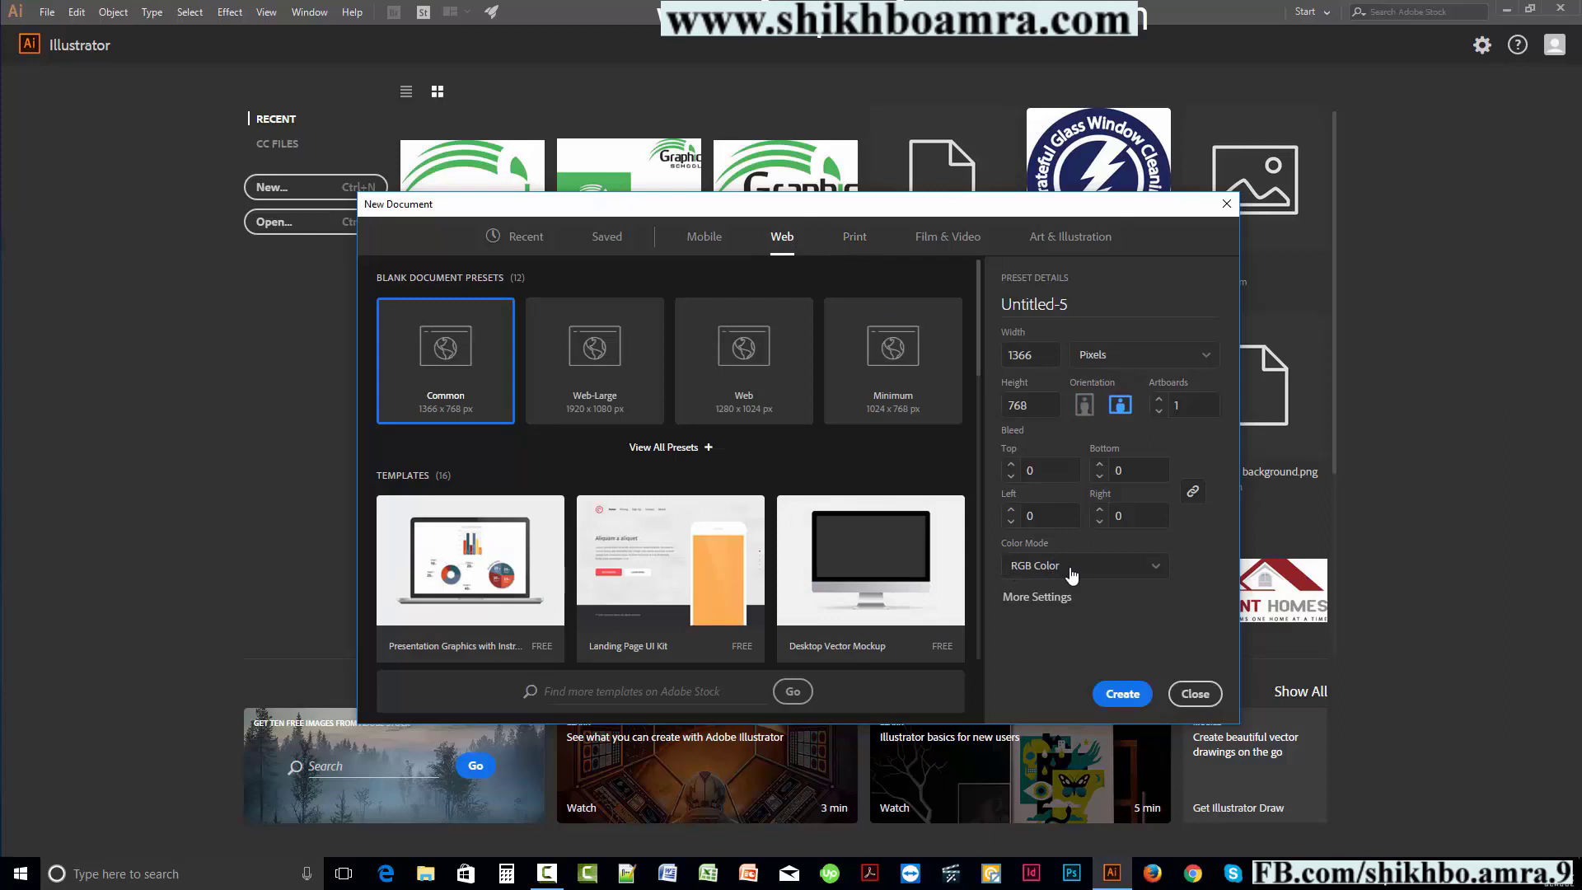
View More Settings for Web (RGB, 72 ppi), then Print (CMYK, 300 ppi), cancelling each
left_click(1043, 598)
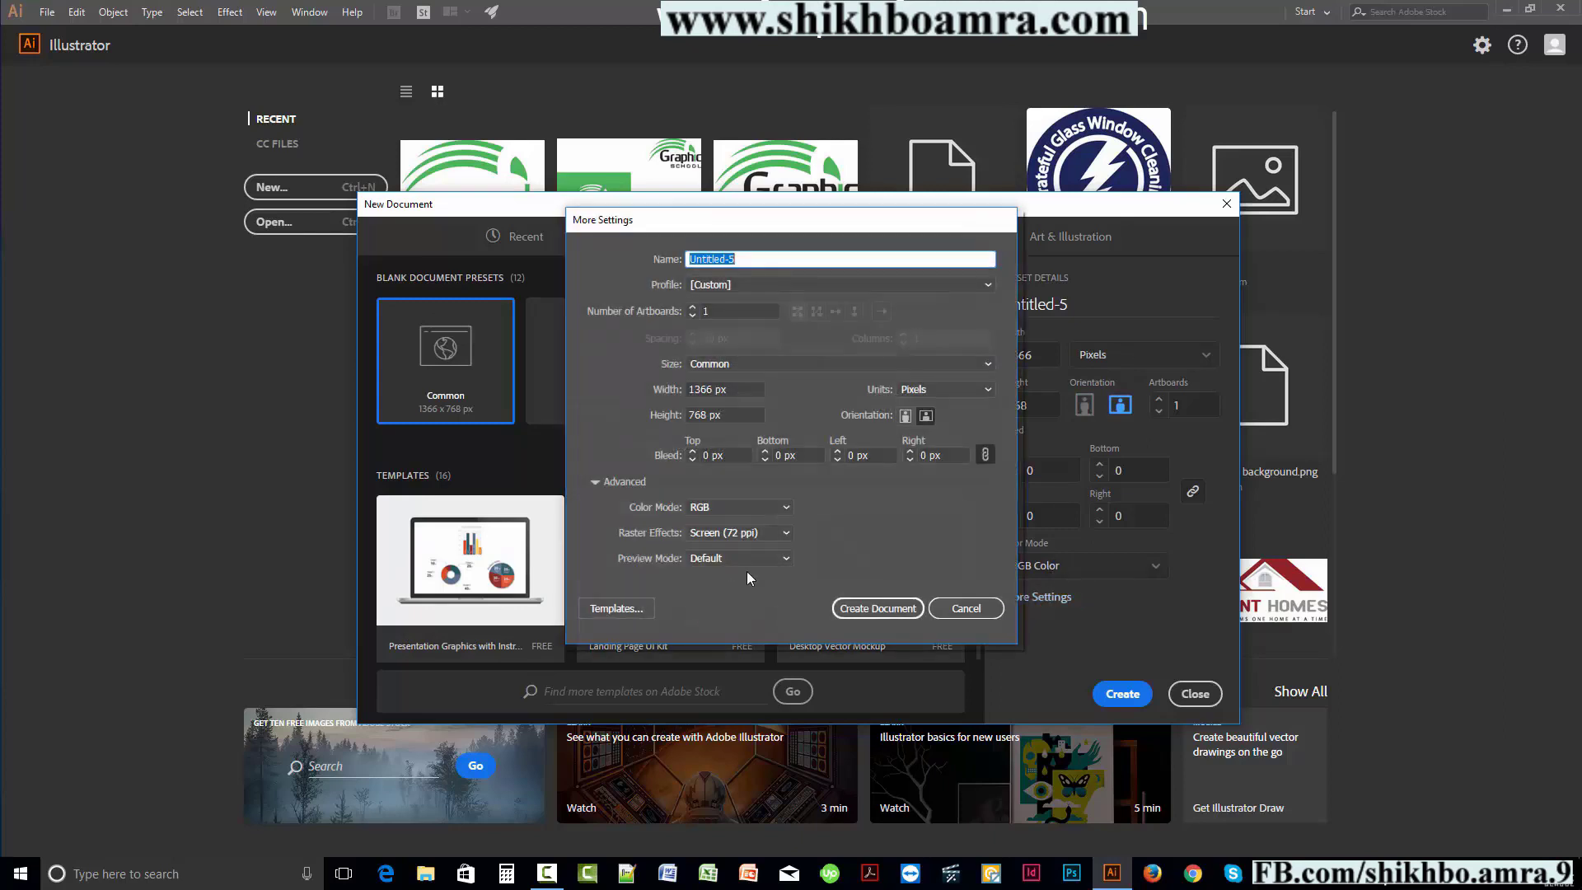
left_click(972, 607)
left_click(849, 239)
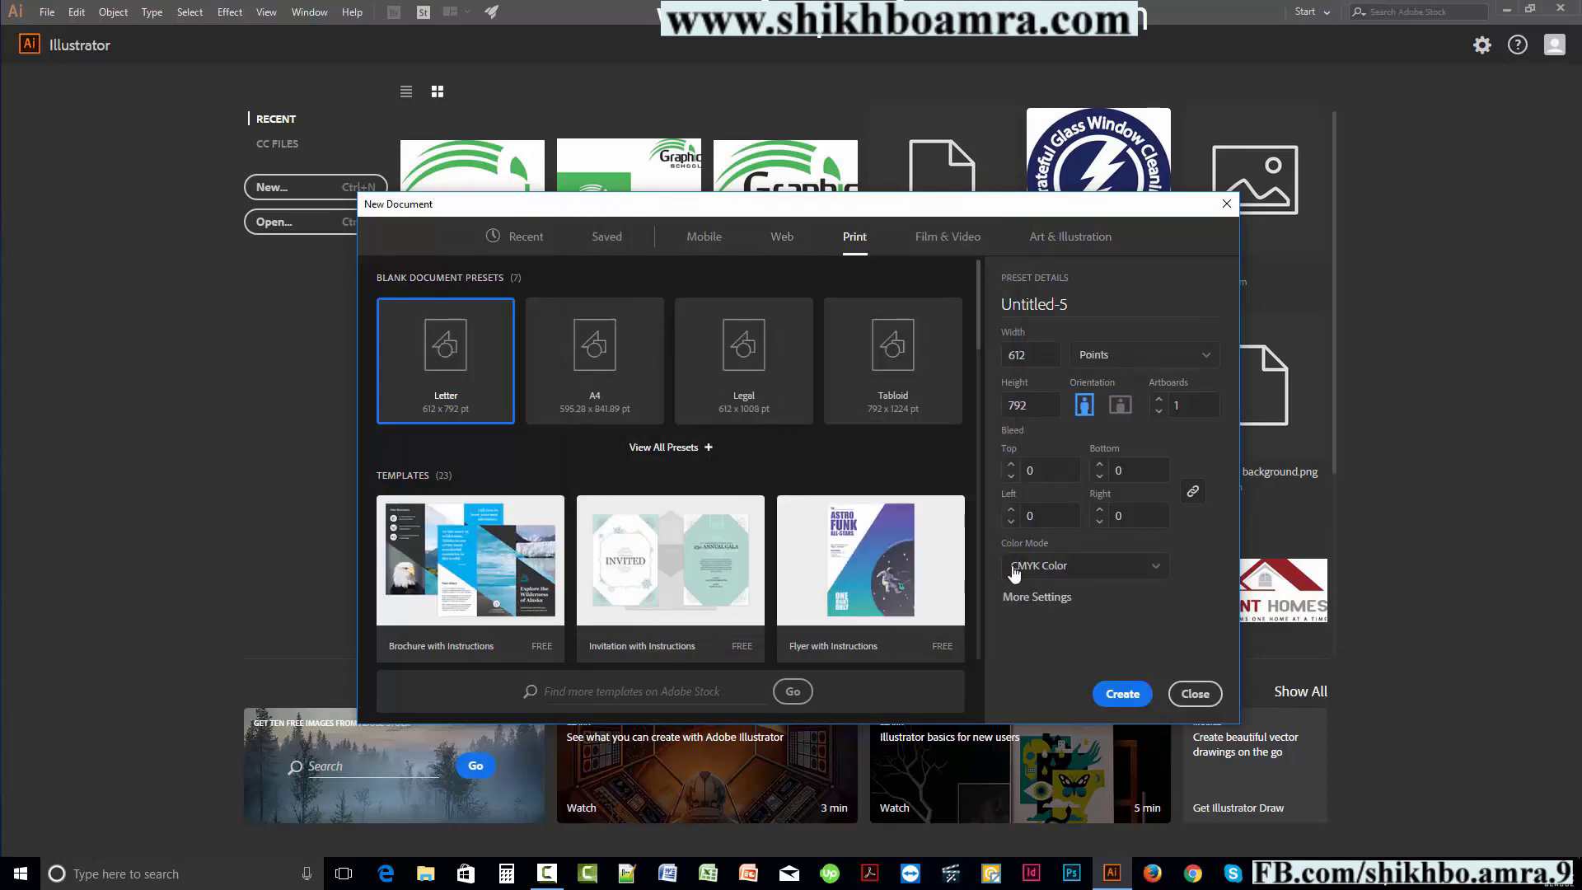
left_click(1049, 602)
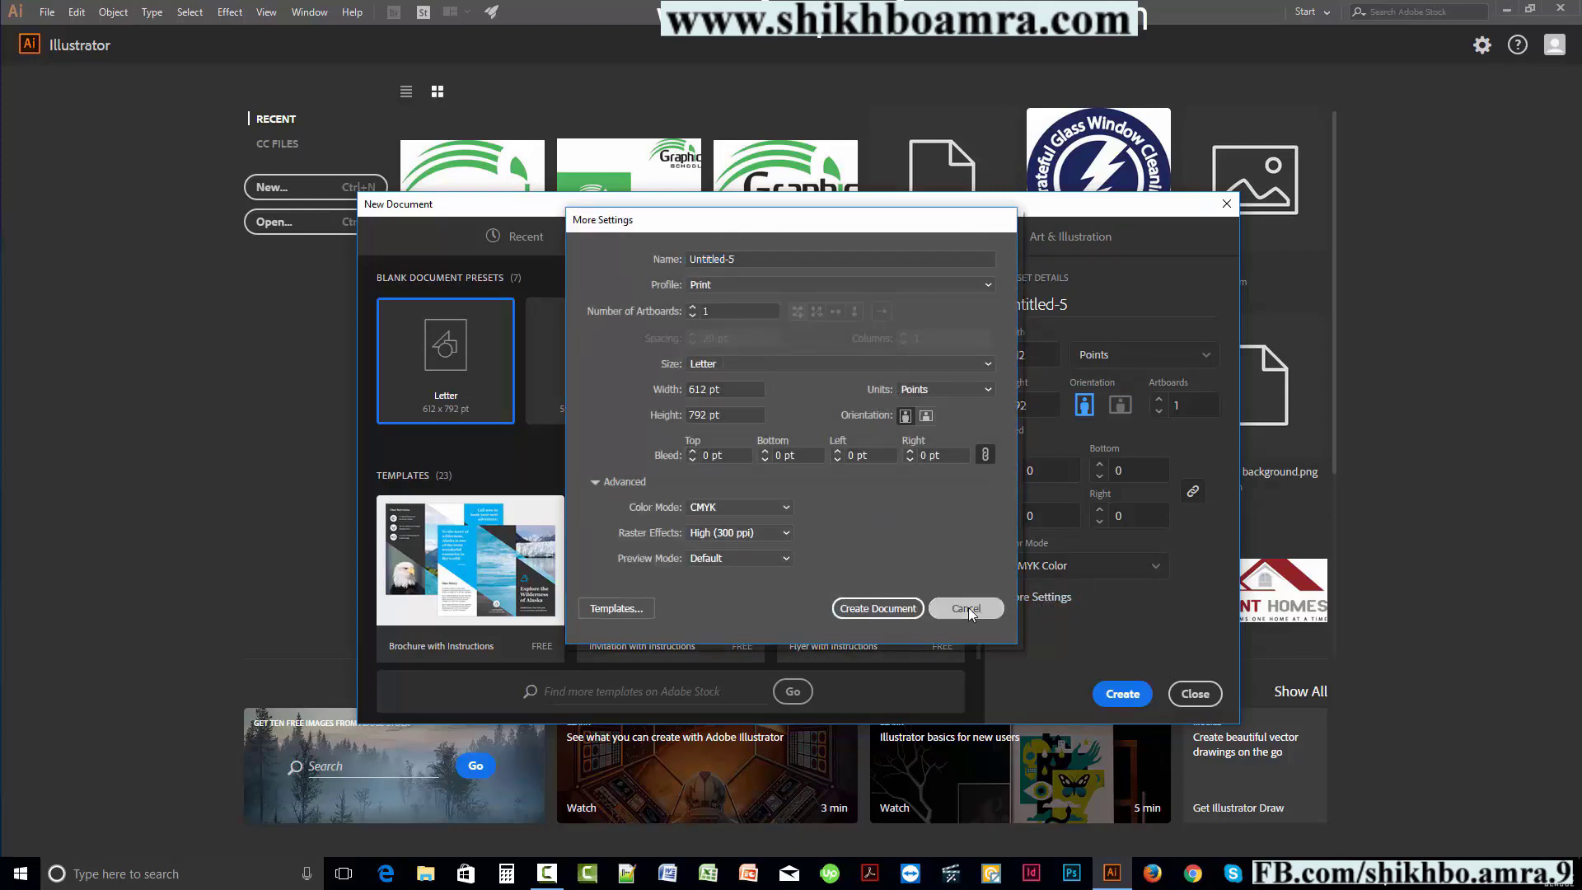
left_click(968, 608)
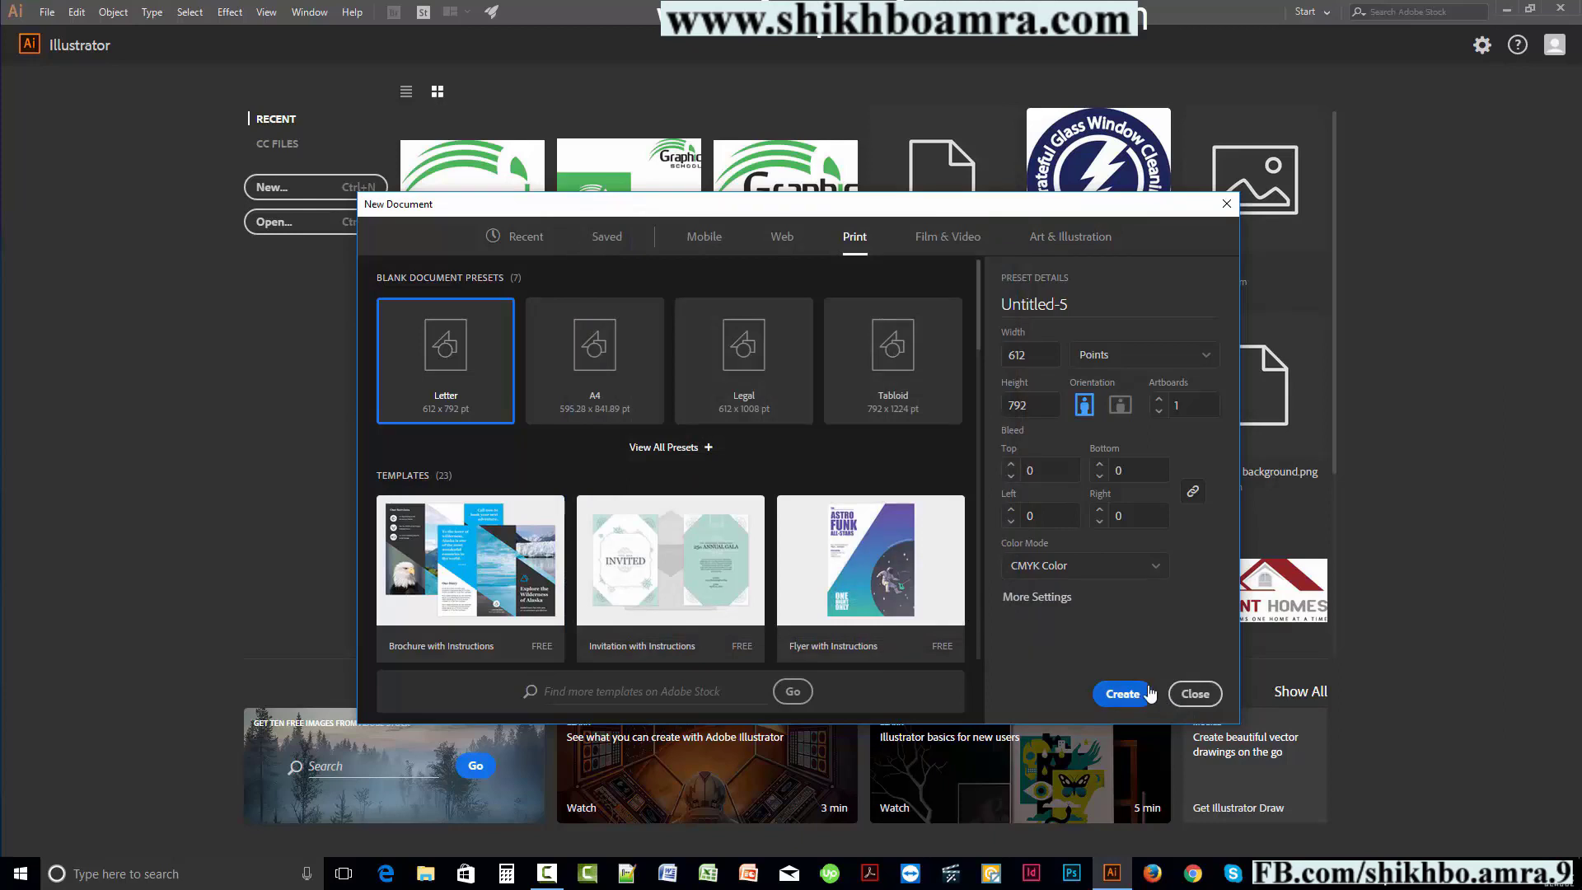
Switch to Web, then Print, and dismiss the New Document dialog with Esc
left_click(787, 248)
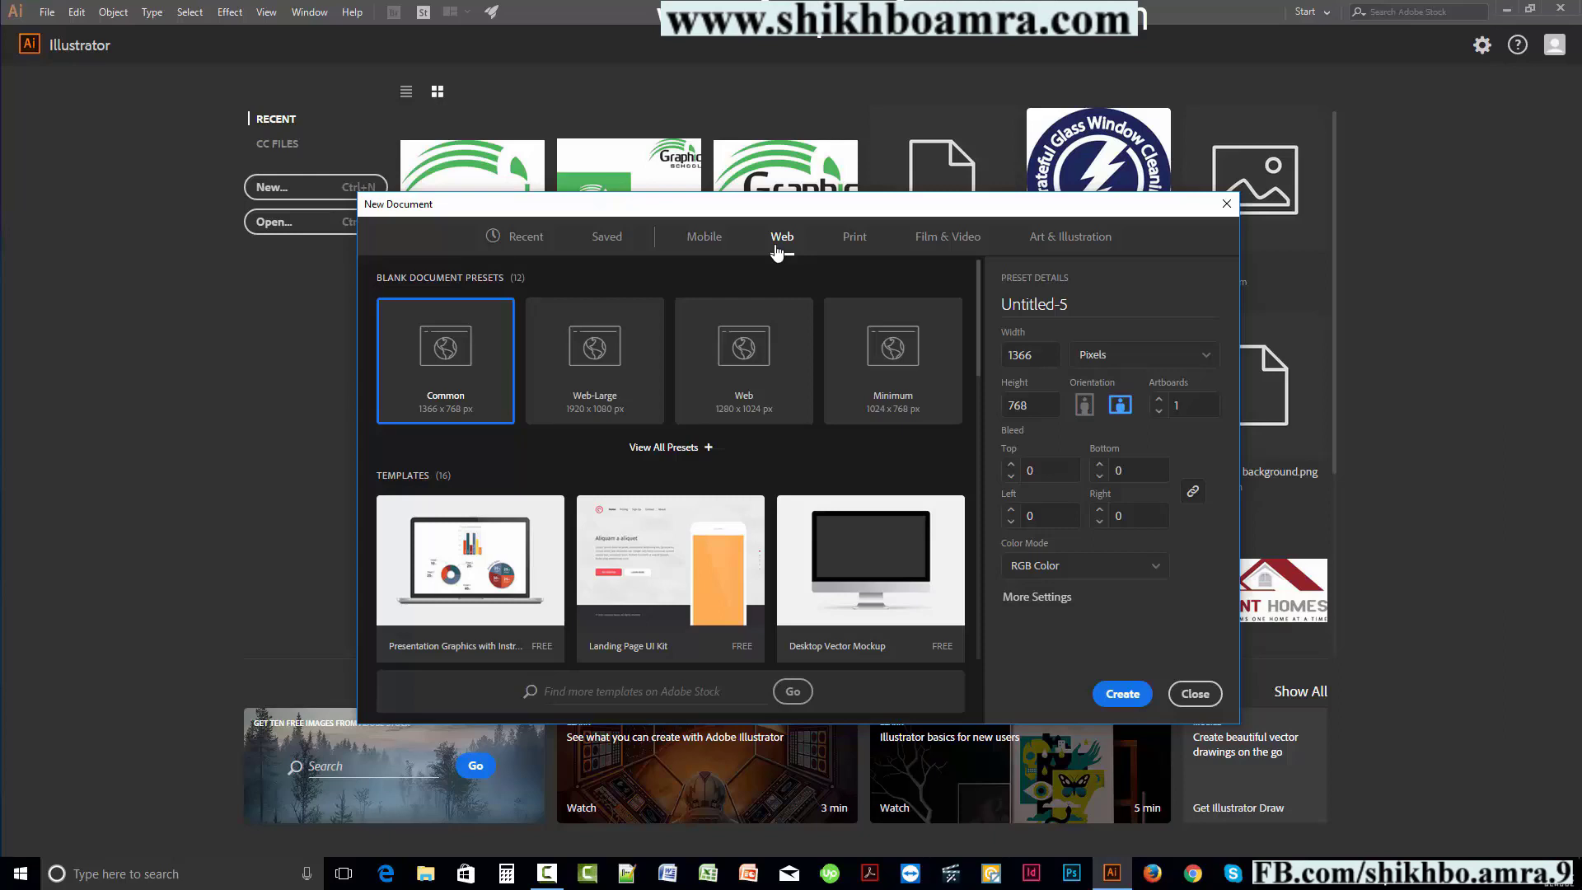
left_click(848, 238)
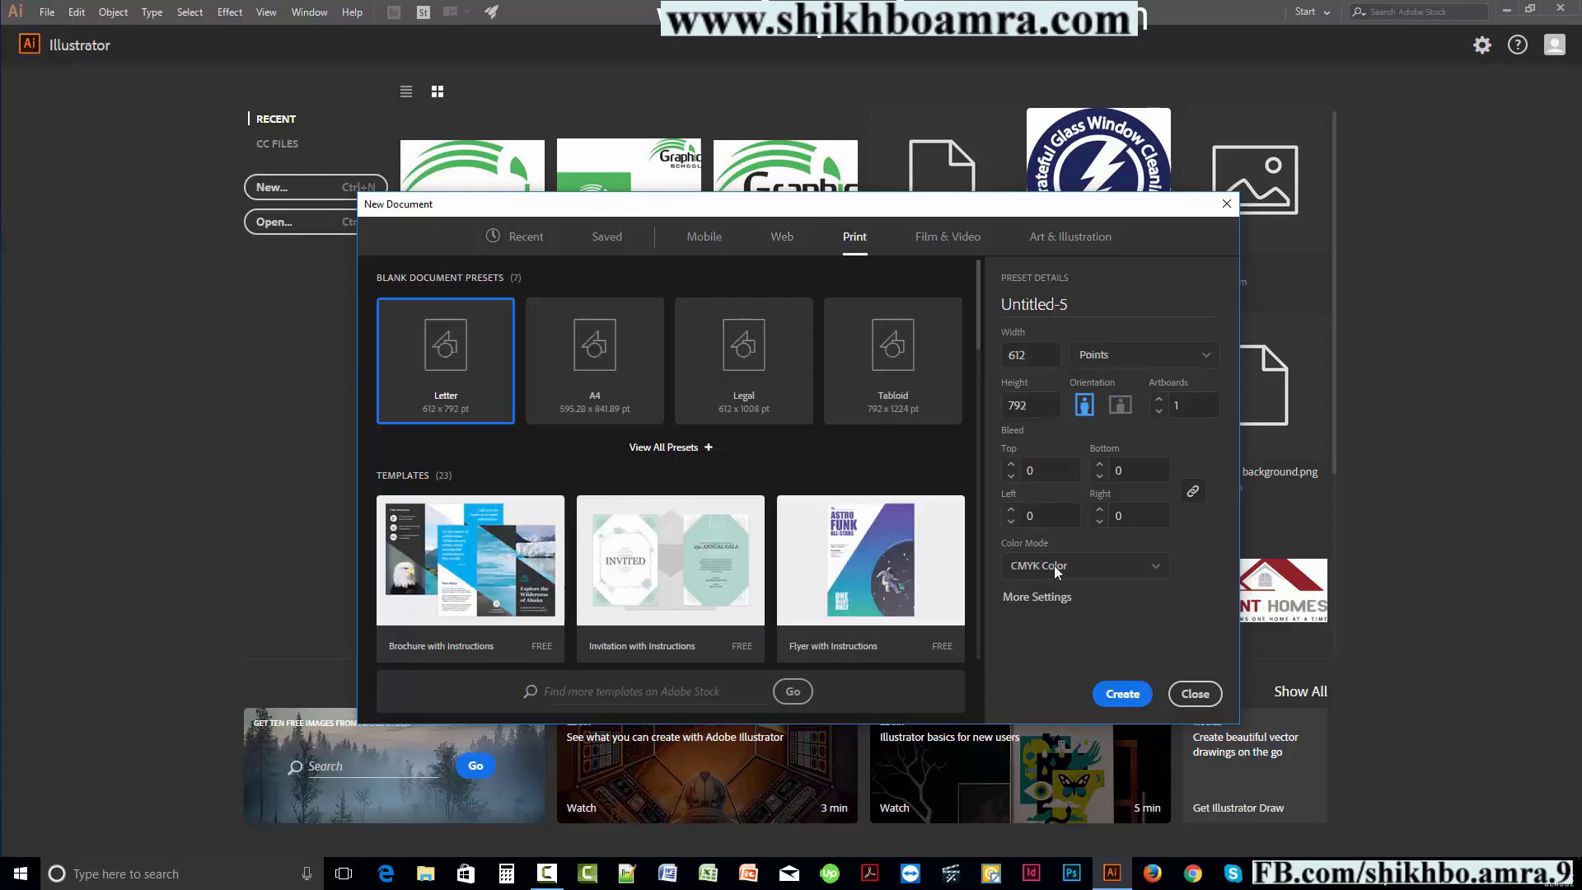
key("Escape")
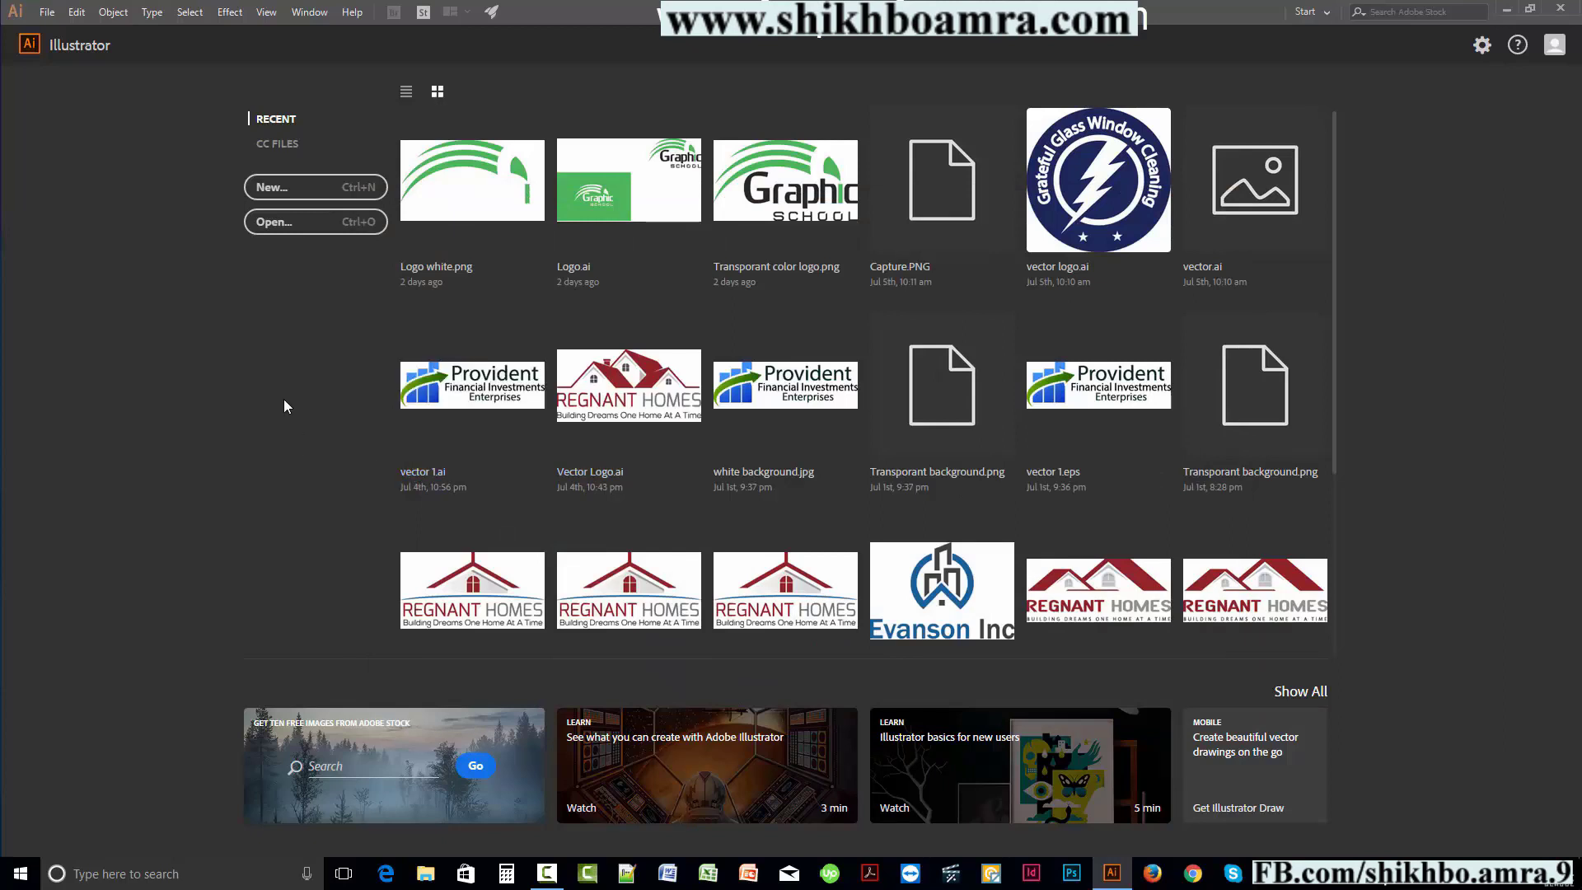